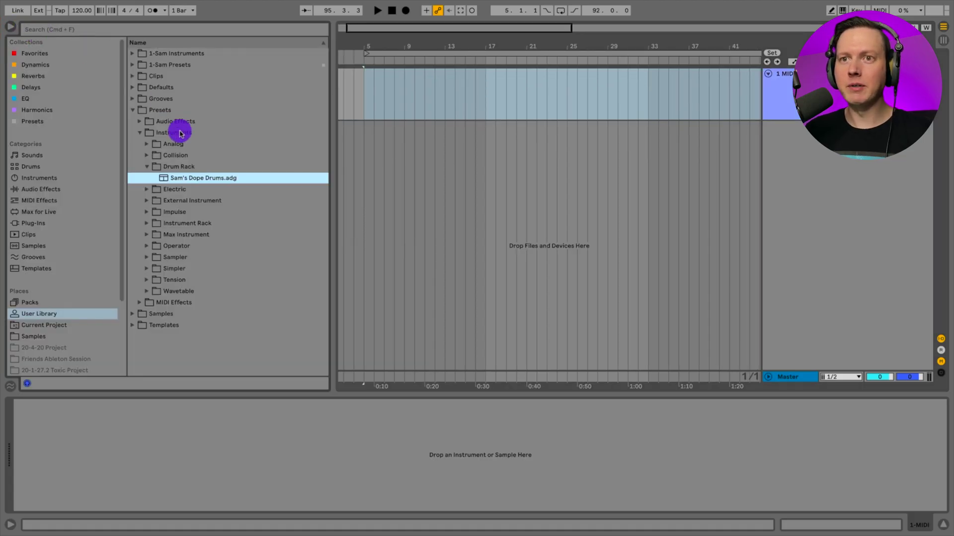
Load an empty Drum Rack from the Instruments category onto the MIDI track.
left_click(133, 110)
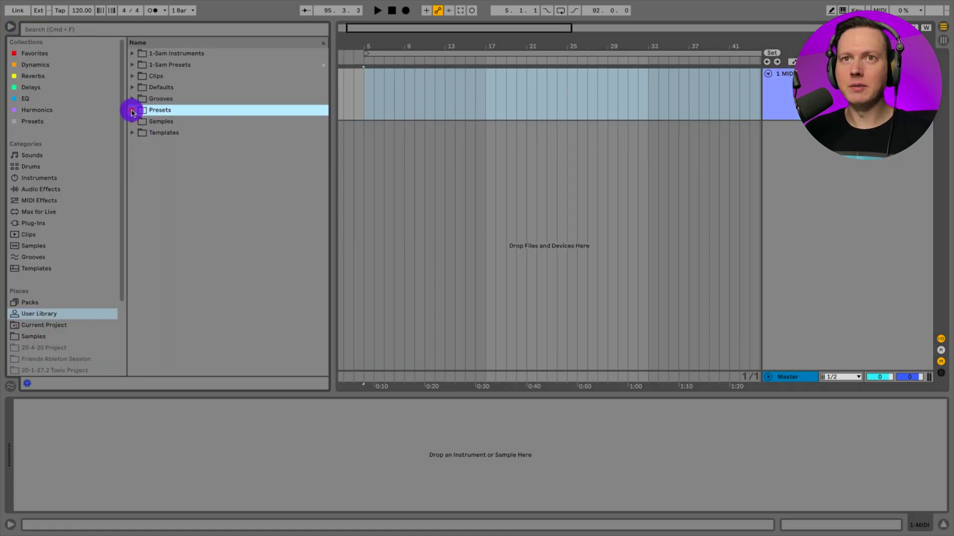
left_click(58, 179)
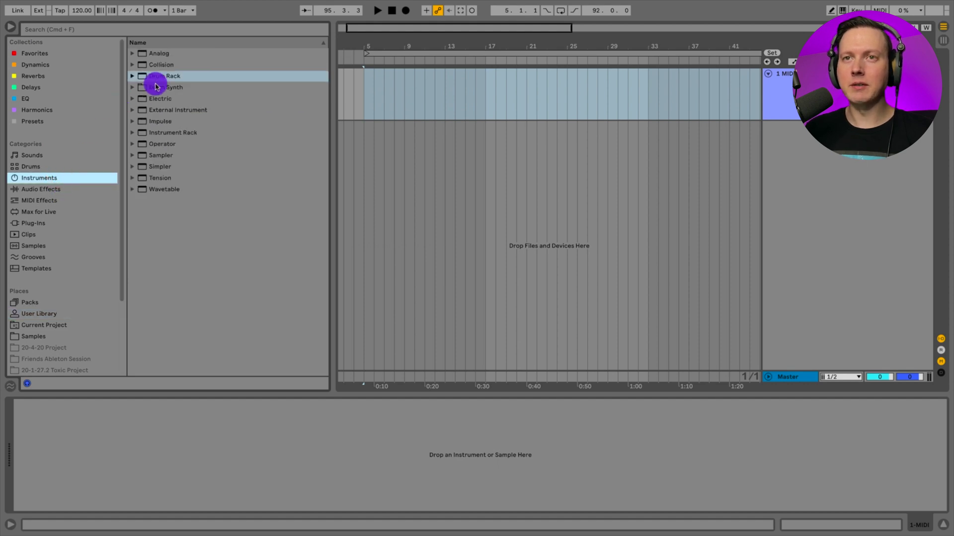
left_click_drag(163, 77, 174, 144)
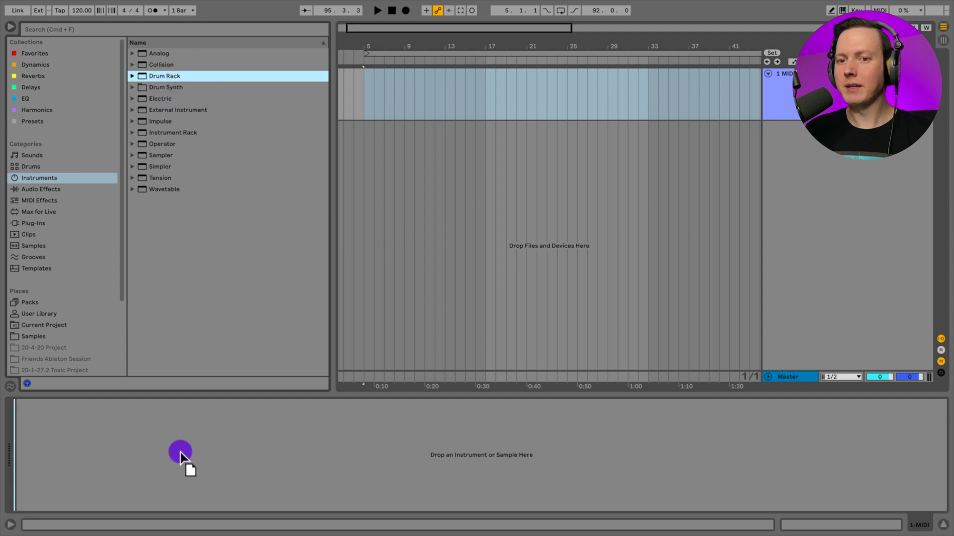
left_click_drag(180, 452, 187, 450)
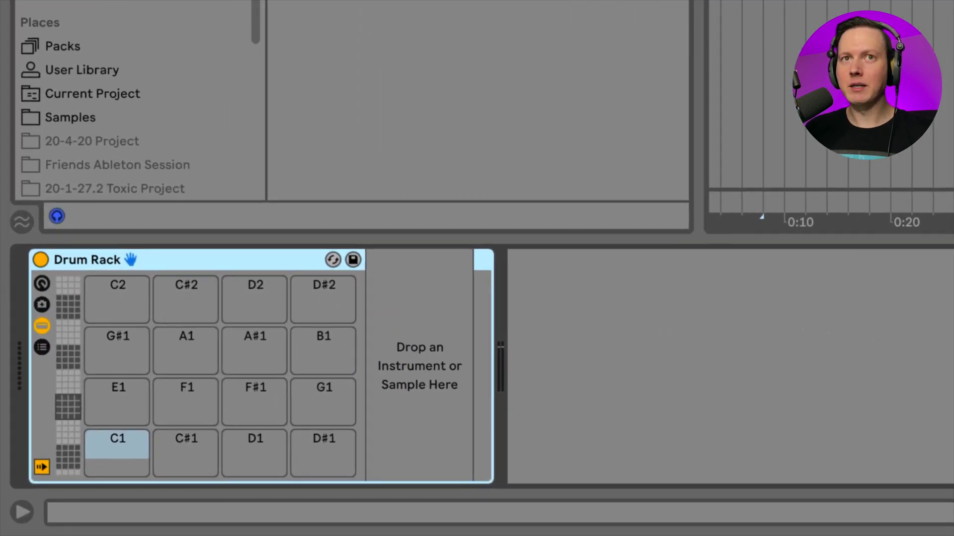
Hide the browser and check the other pad banks, ending on the C1–D#2 bank.
key("ctrl+alt+b")
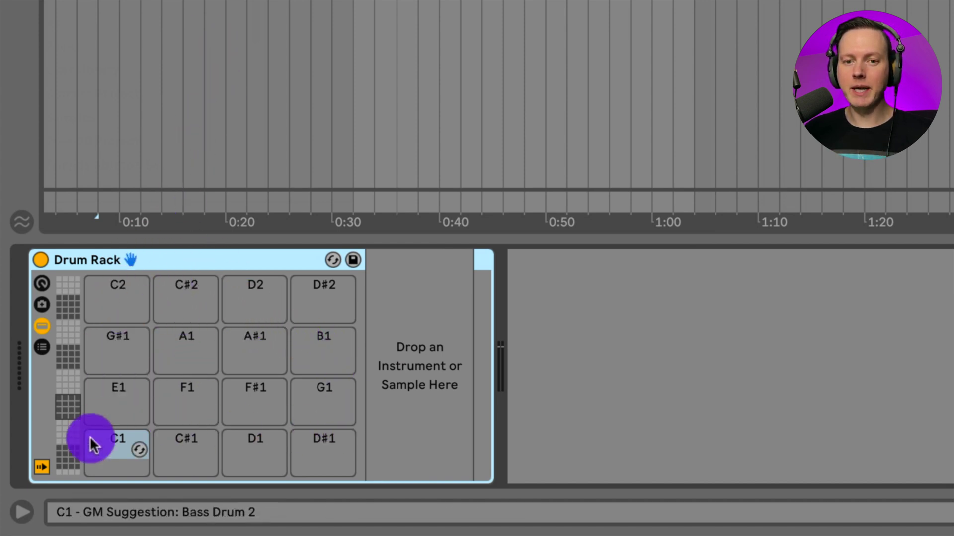
left_click(64, 437)
left_click(67, 405)
left_click(66, 376)
left_click(68, 406)
left_click(70, 440)
left_click(68, 407)
left_click(70, 408)
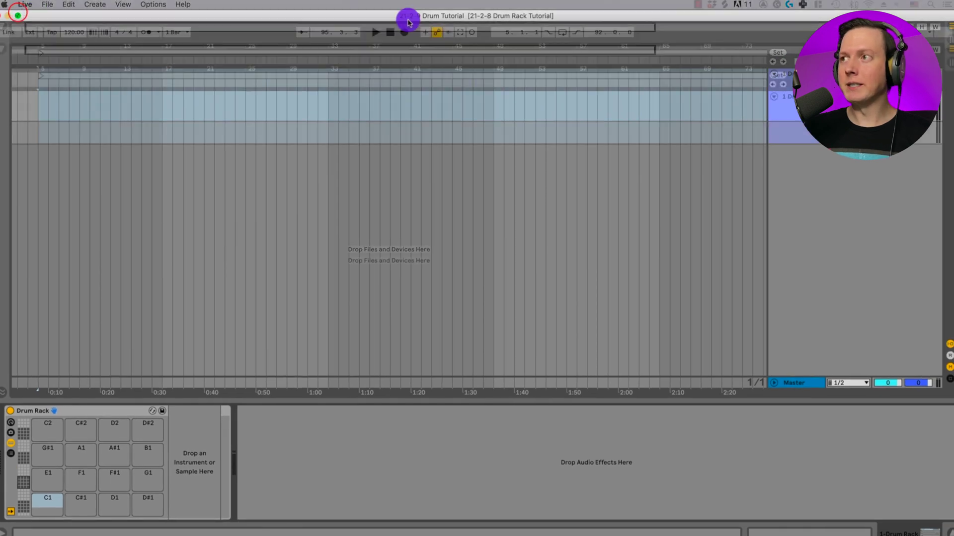
Search Splice for 'murda' and load MURDA_KICK_THUMPED onto pad C1.
left_click(724, 4)
left_click_drag(557, 30, 489, 24)
type("murda")
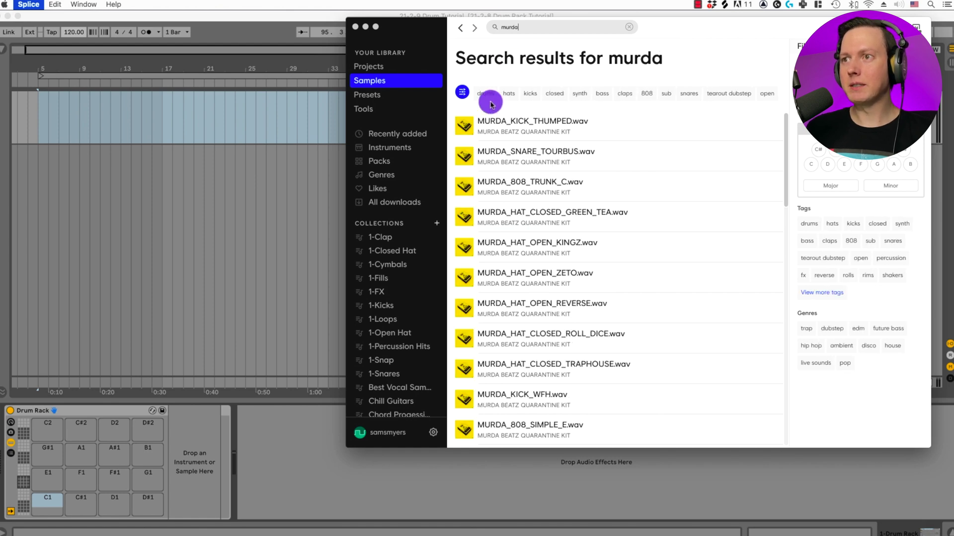
left_click(464, 126)
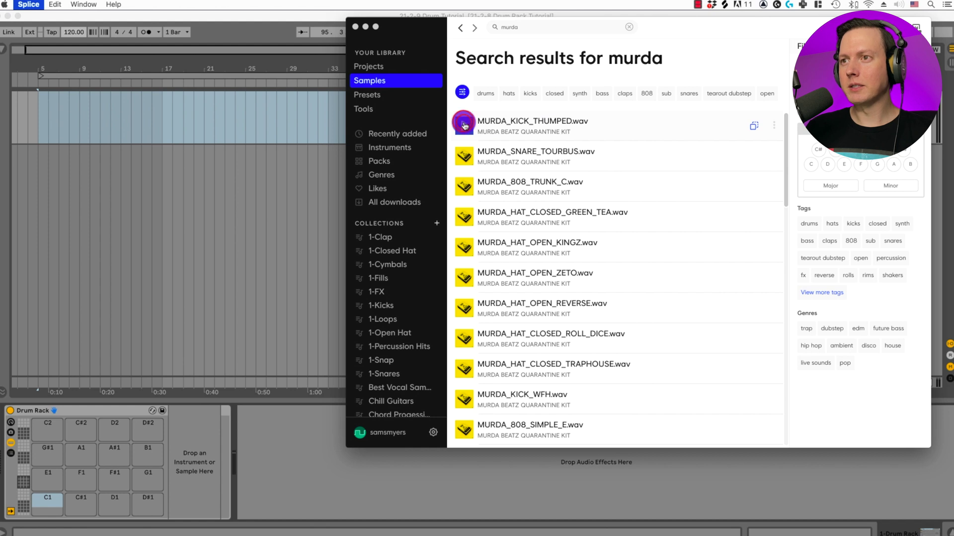
left_click_drag(498, 126, 40, 505)
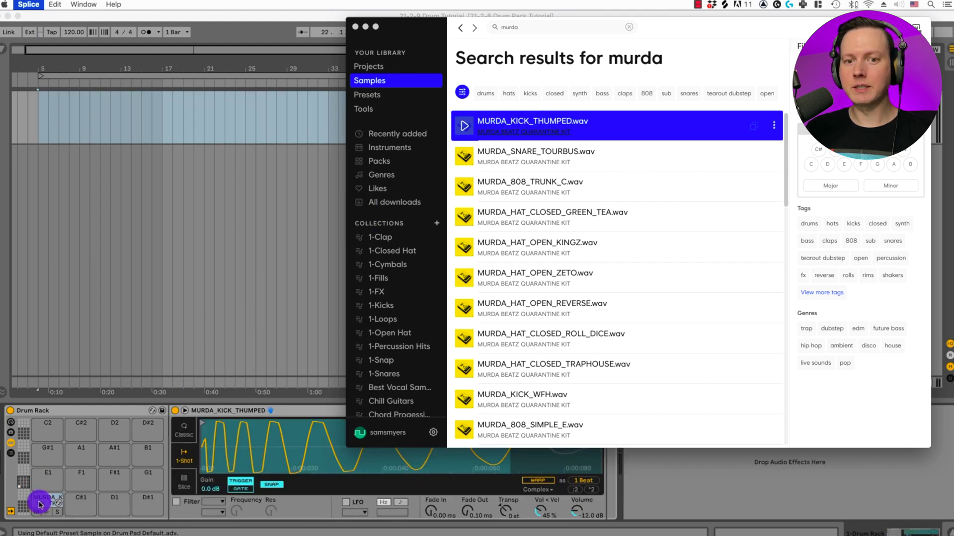
Load MURDA_SNARE_TOURBUS onto pad C#1 and MURDA_808_TRUNK_C onto pad E1.
left_click(465, 158)
left_click_drag(469, 159, 79, 503)
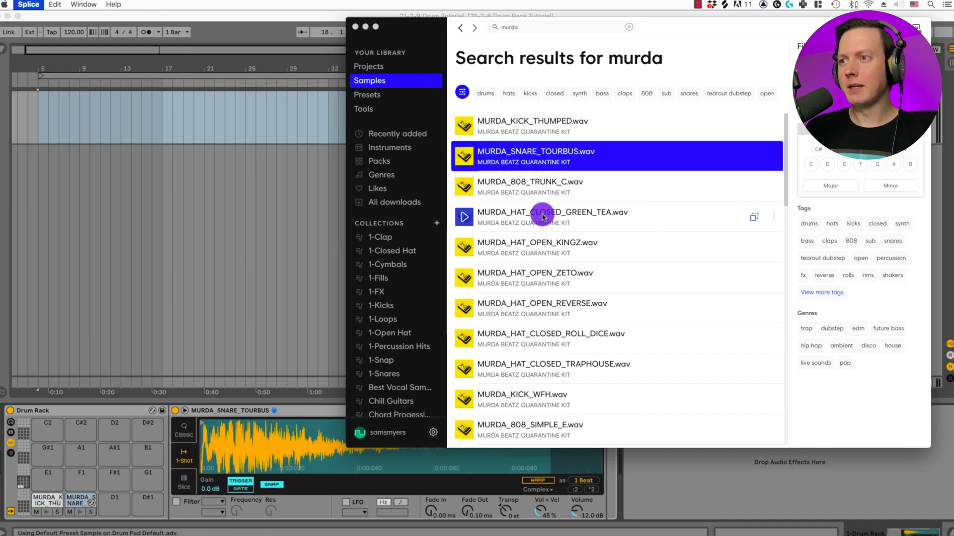
left_click(465, 188)
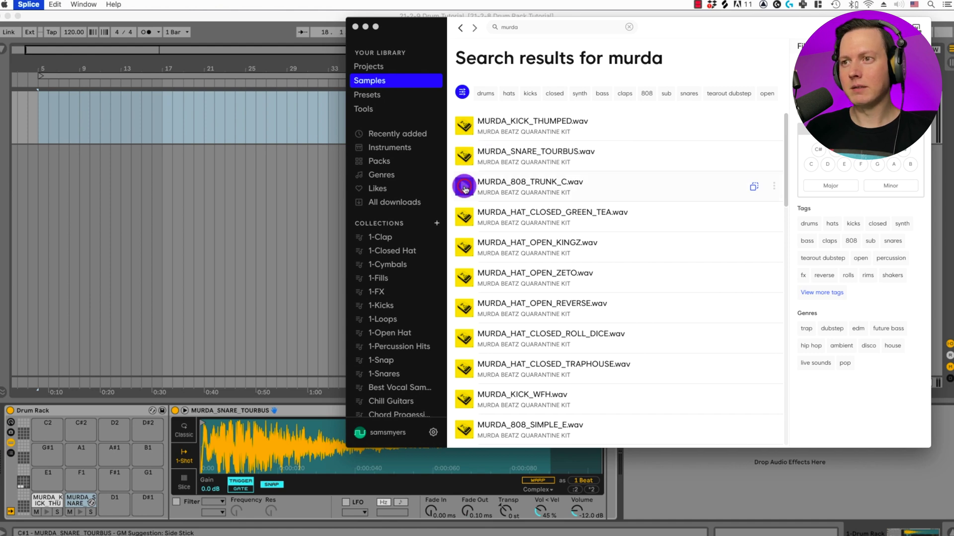
left_click_drag(464, 188, 46, 477)
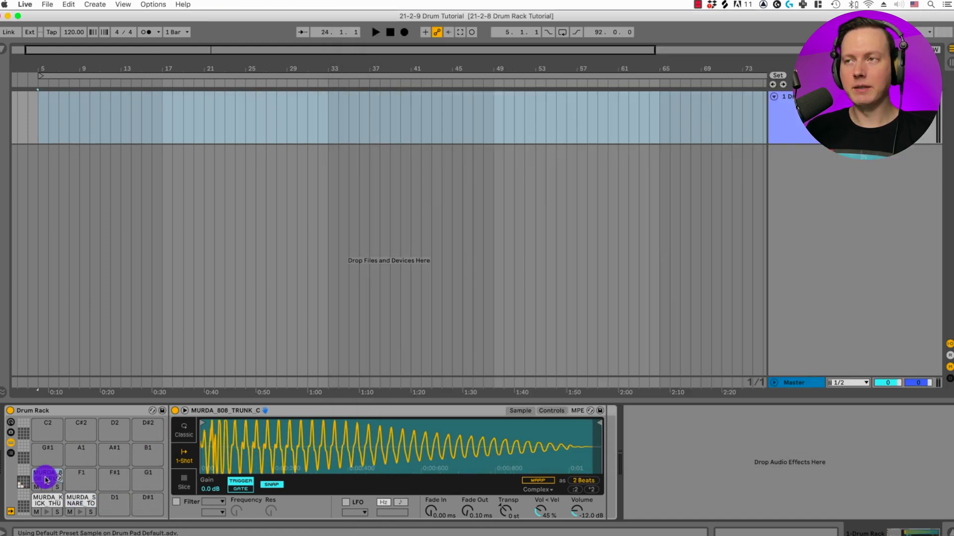
Audition the Murda hats, then load the TRAPHOUSE closed hat onto D#1 and MURDA_CLAP_TRAP onto D1.
left_click(726, 6)
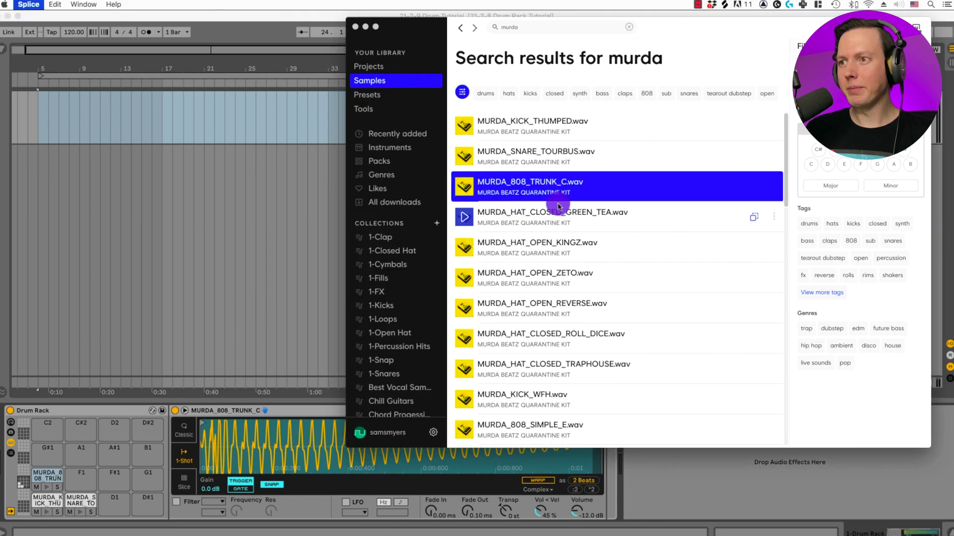
left_click(463, 217)
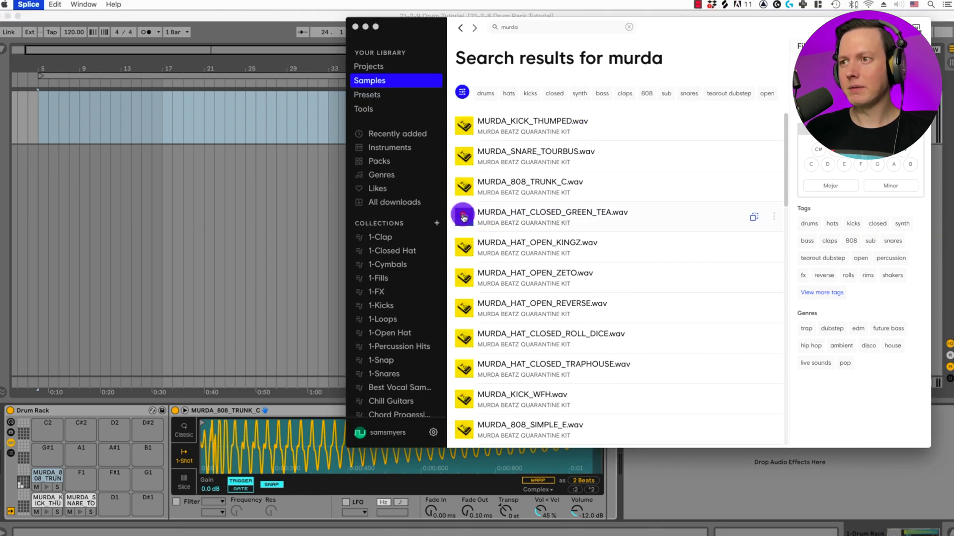
left_click(464, 259)
left_click(460, 308)
left_click(464, 366)
left_click_drag(464, 368, 142, 509)
scroll(549, 369, "down", 3)
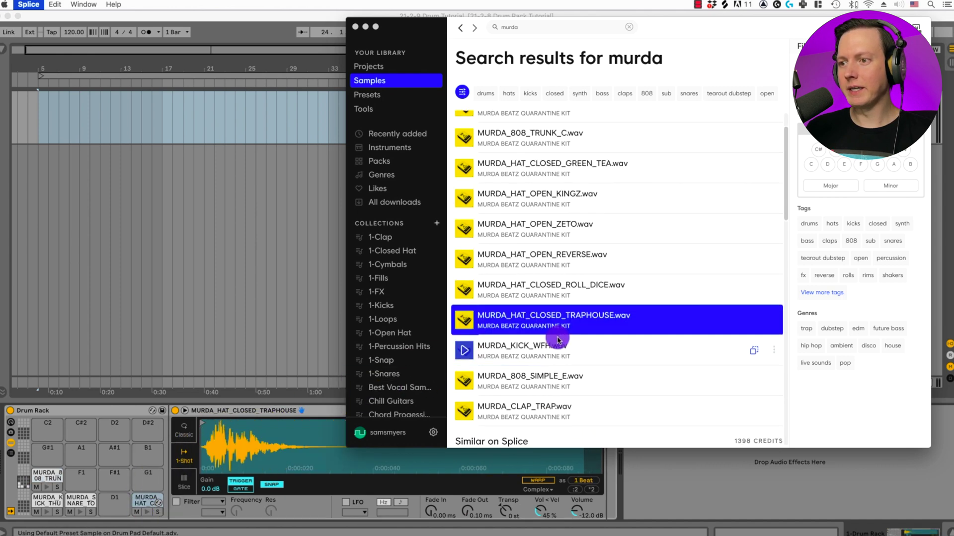
left_click(463, 411)
left_click_drag(463, 411, 103, 504)
Search 'boi', audition the open hi-hats, and load BOI1DA_open_hihat_05 onto pad F1.
left_click(557, 27)
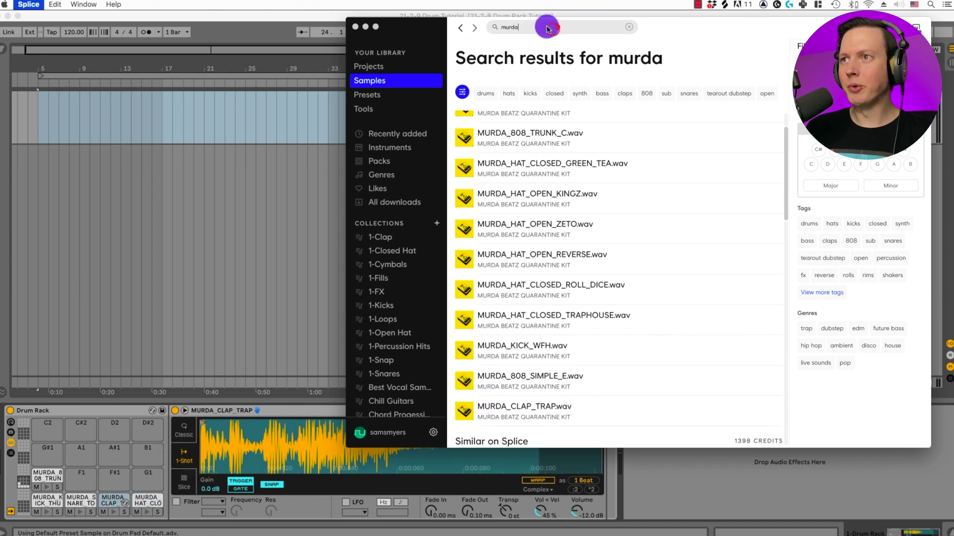
type("boi")
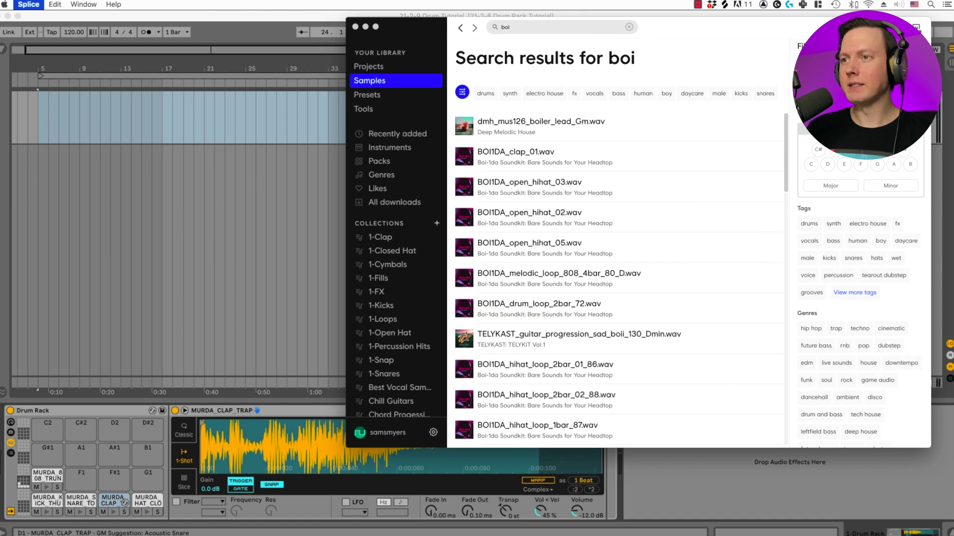
left_click(464, 217)
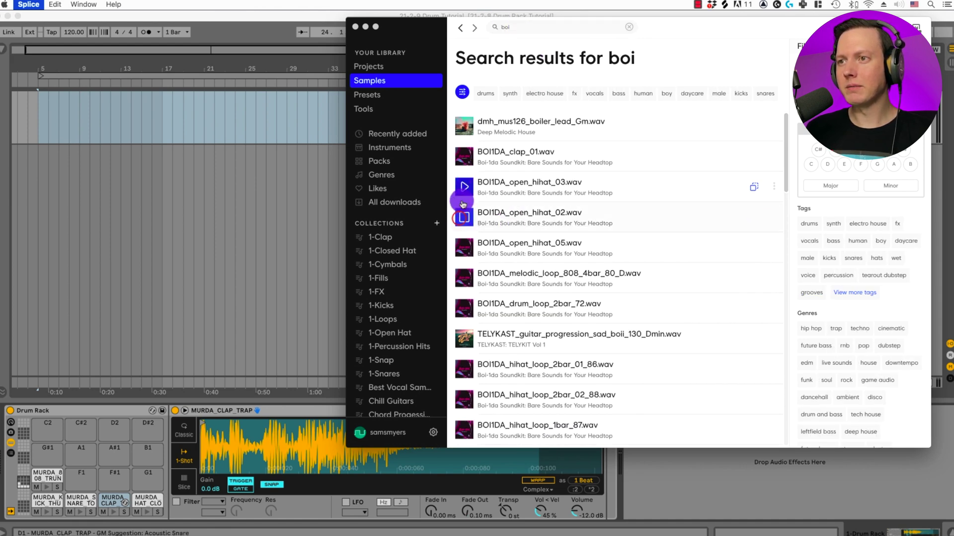
left_click(463, 188)
left_click(465, 244)
left_click_drag(465, 247, 77, 483)
left_click(126, 288)
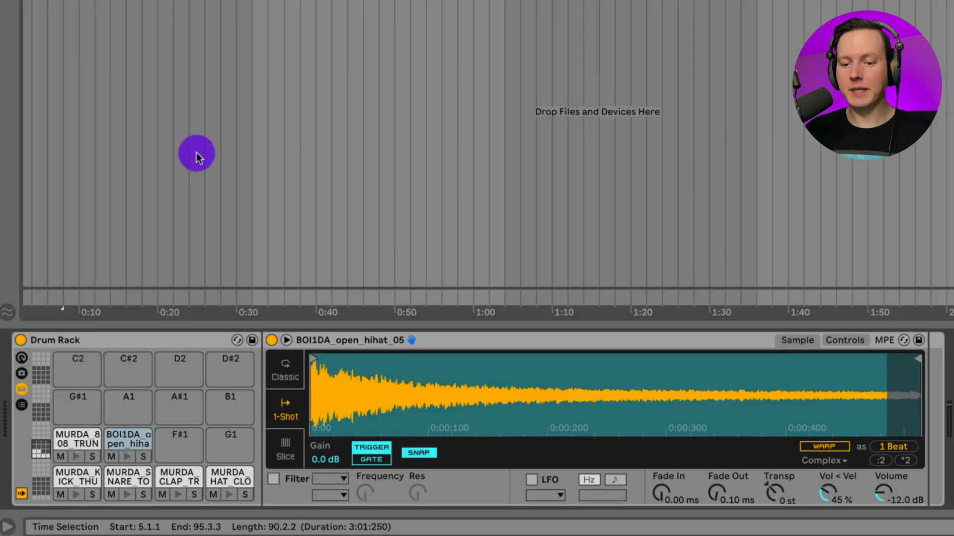
key("a")
key("w")
key("e")
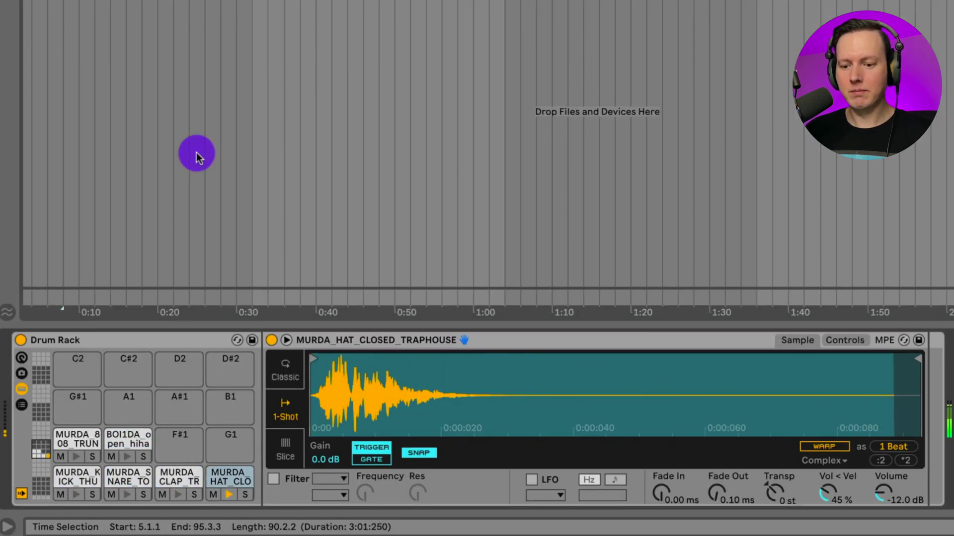
key("d")
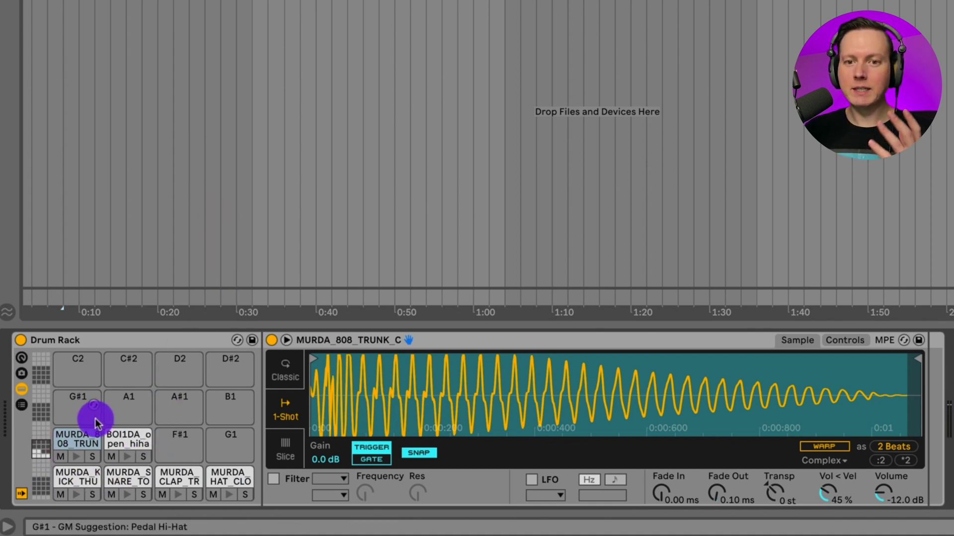
left_click(77, 496)
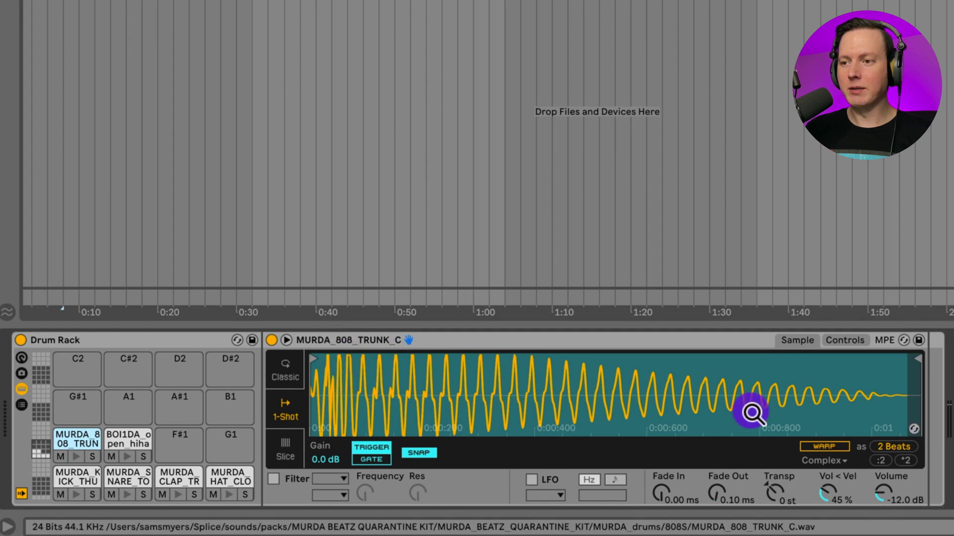
left_click(73, 496)
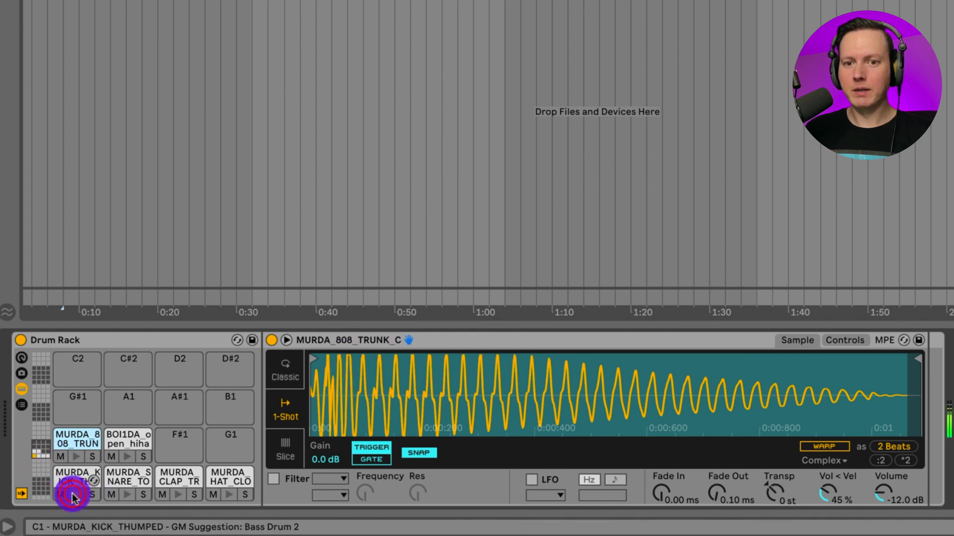
left_click(74, 494)
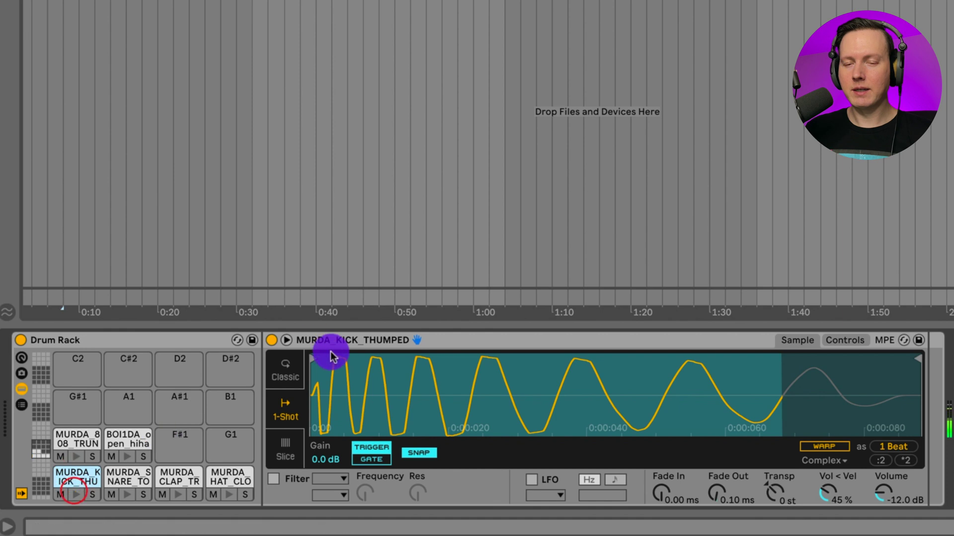
left_click(76, 494)
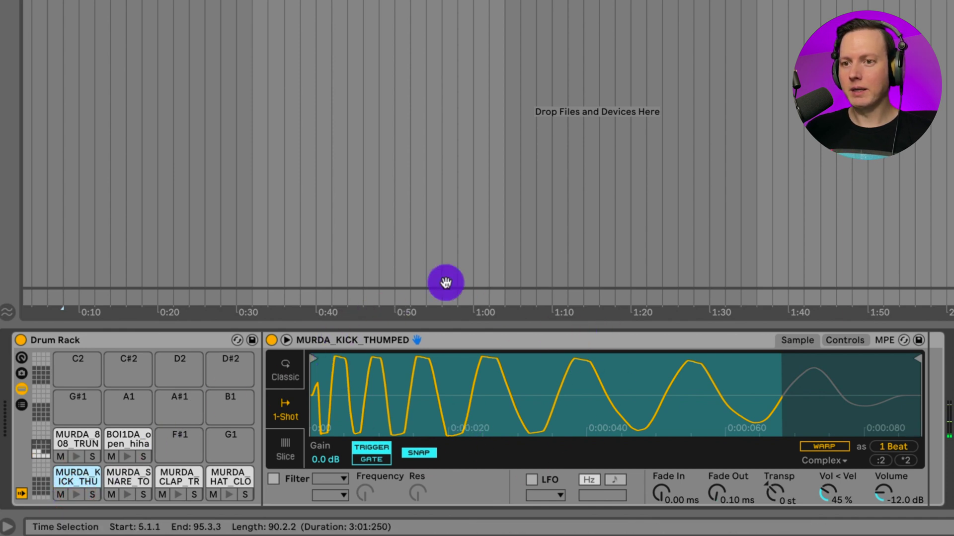
Convert the kick's Simpler into Sampler, then undo back to Simpler.
right_click(448, 340)
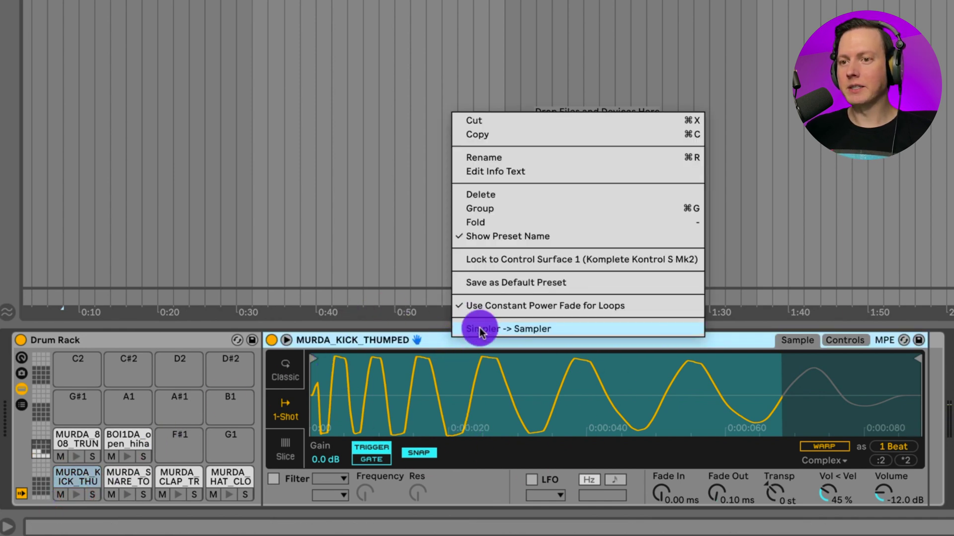
left_click(511, 330)
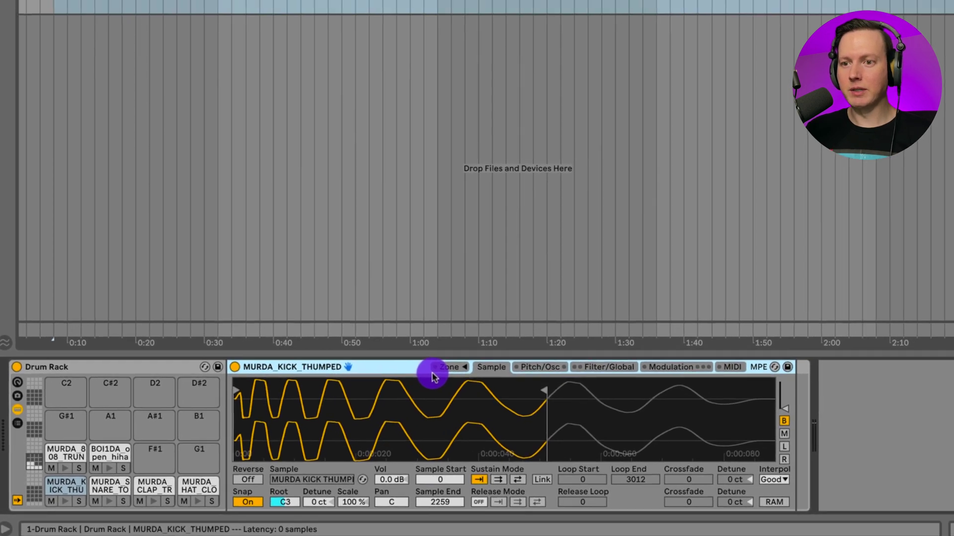
key("ctrl+z")
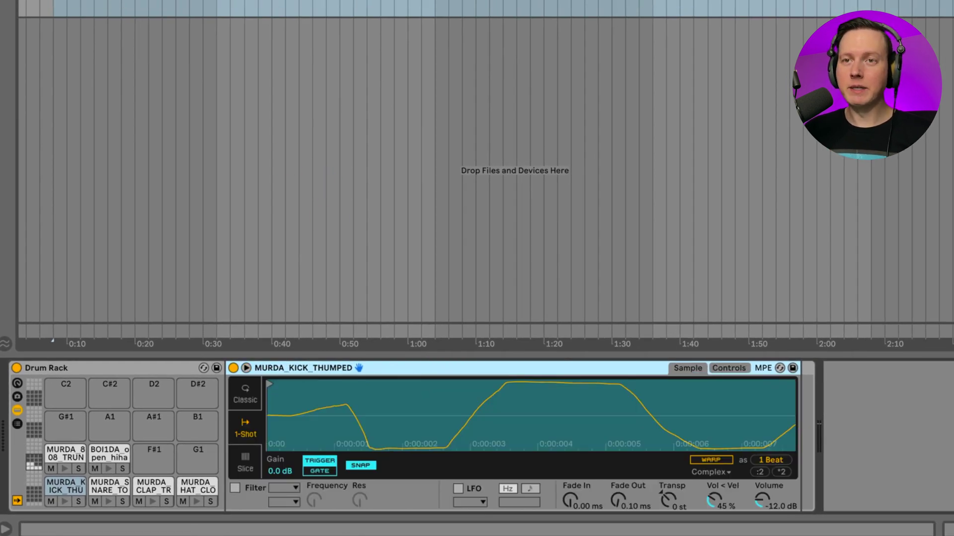
Load Operator's Basic Sub Sine bass preset onto pad F#1, then delete it.
key("ctrl+alt+b")
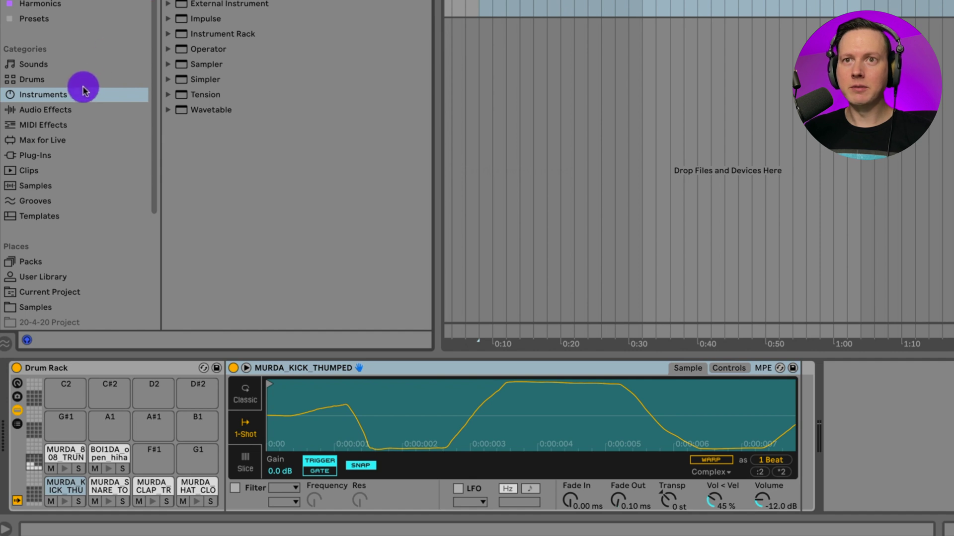
left_click(168, 48)
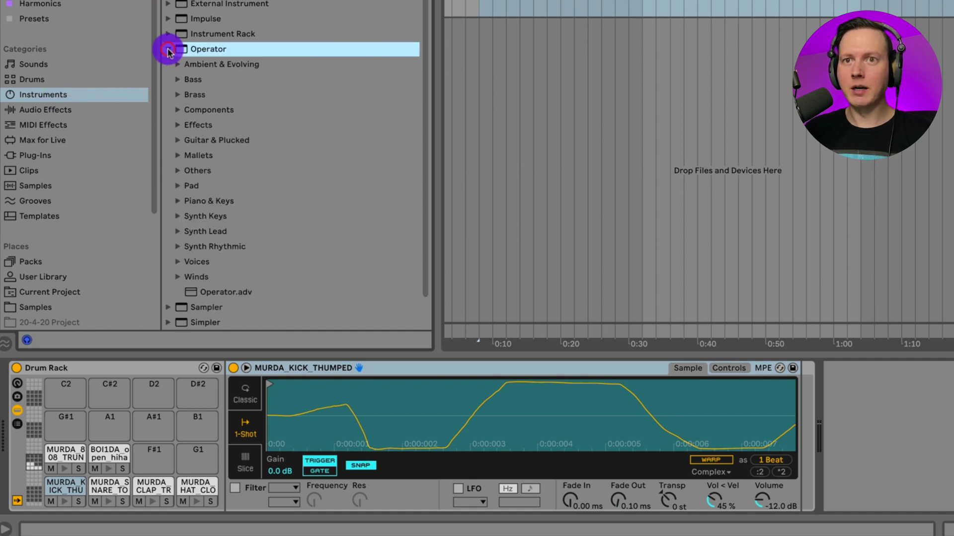
left_click(177, 79)
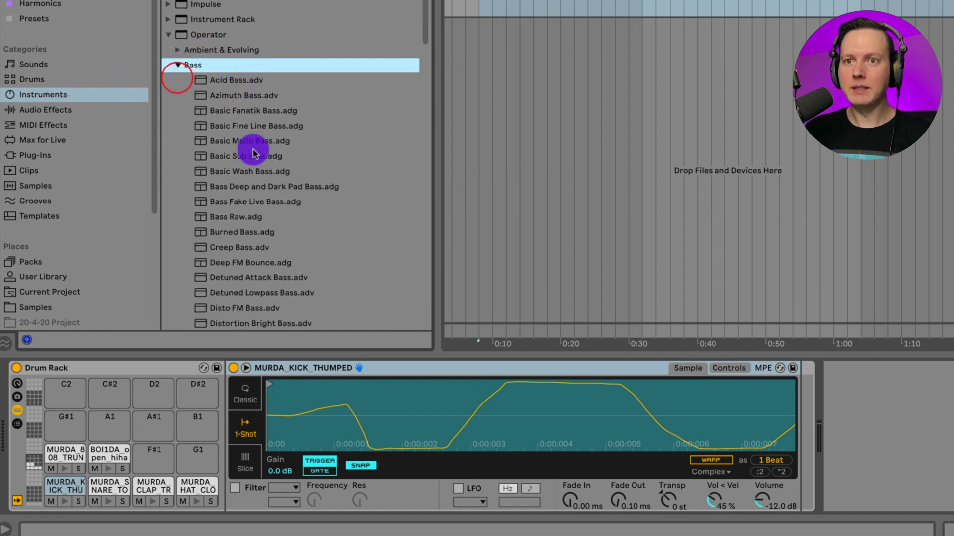
left_click_drag(258, 159, 148, 468)
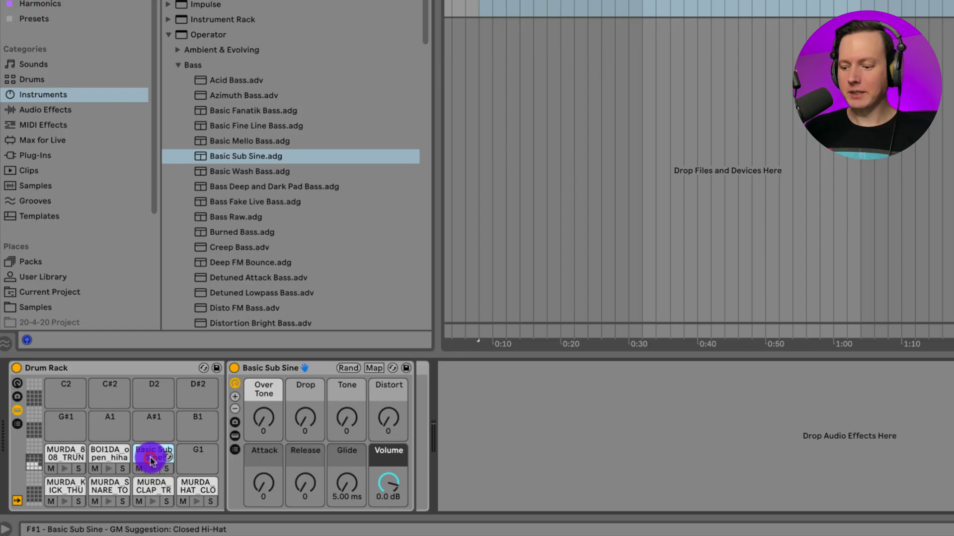
key("Delete")
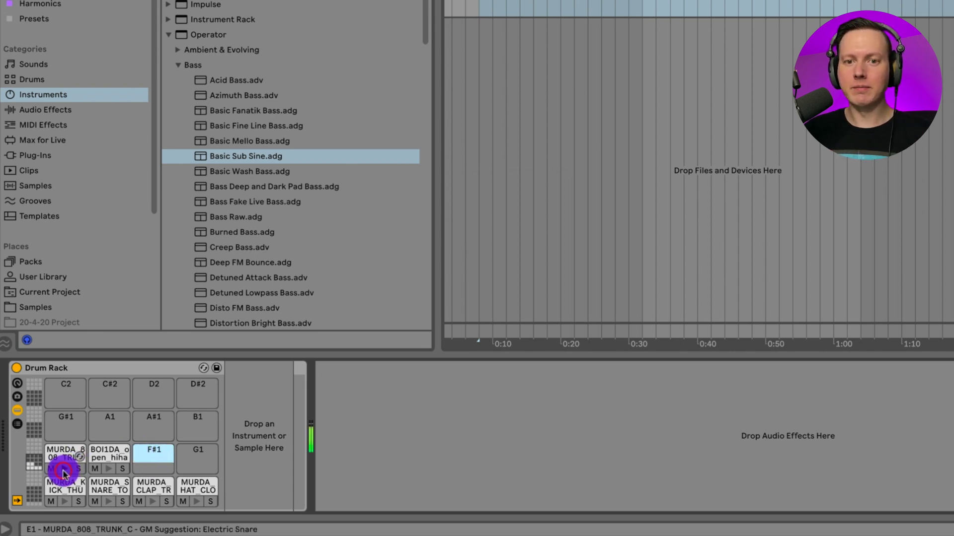
Show the Drum Rack's chain list and lower the kick chain's volume, then reset it to 0.0 dB.
key("ctrl+alt+b")
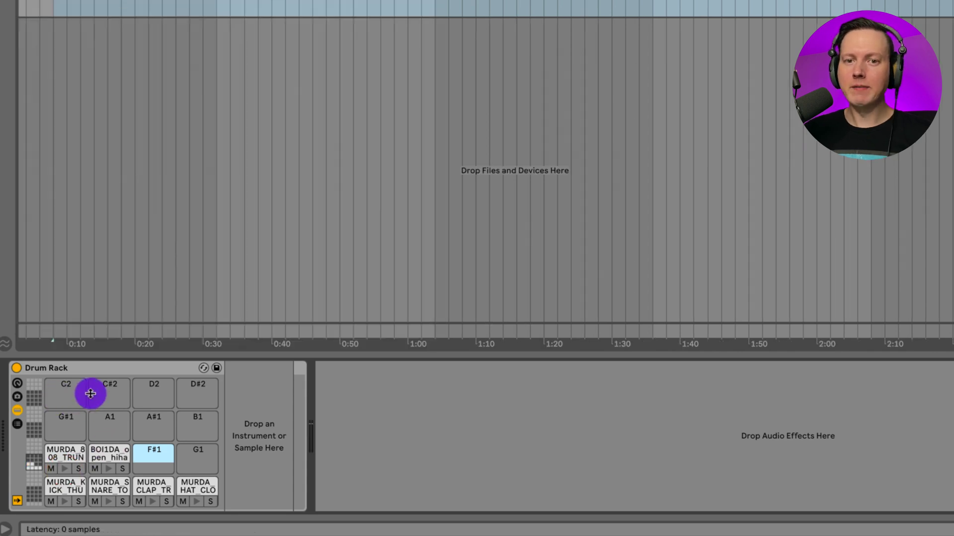
left_click(17, 425)
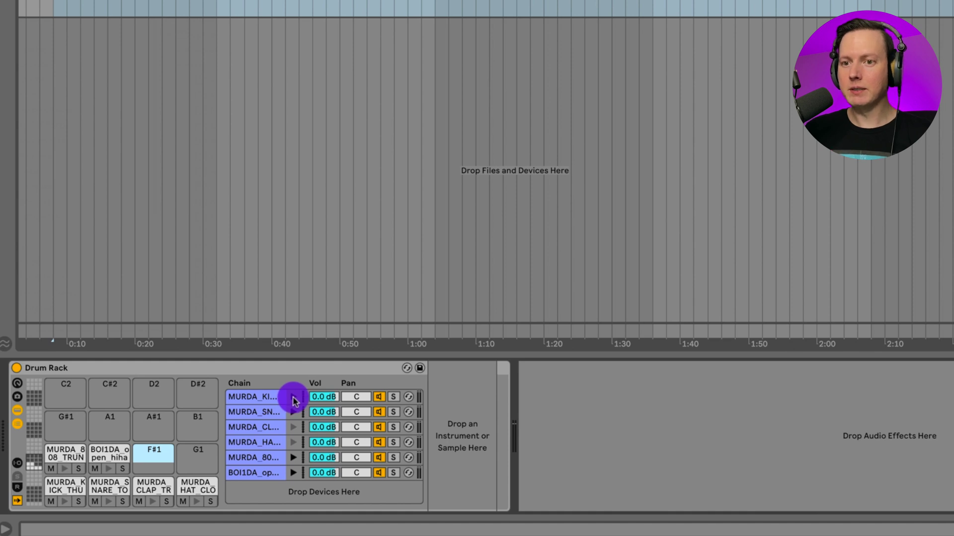
left_click(327, 396)
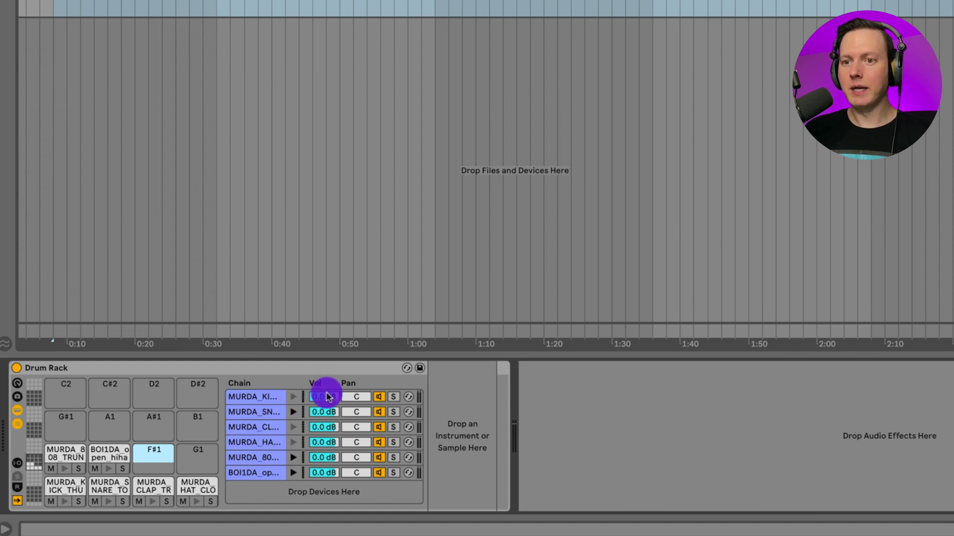
left_click(72, 492)
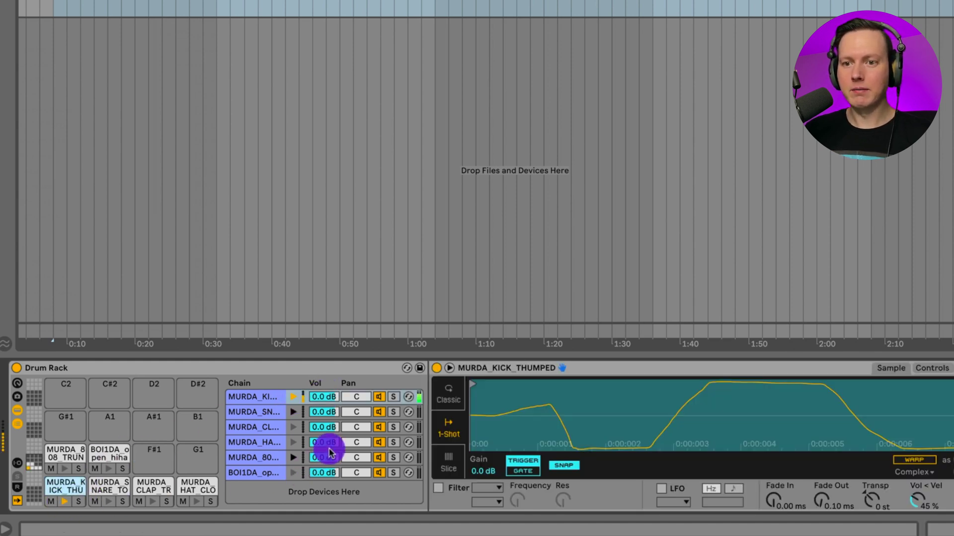
left_click_drag(340, 399, 340, 402)
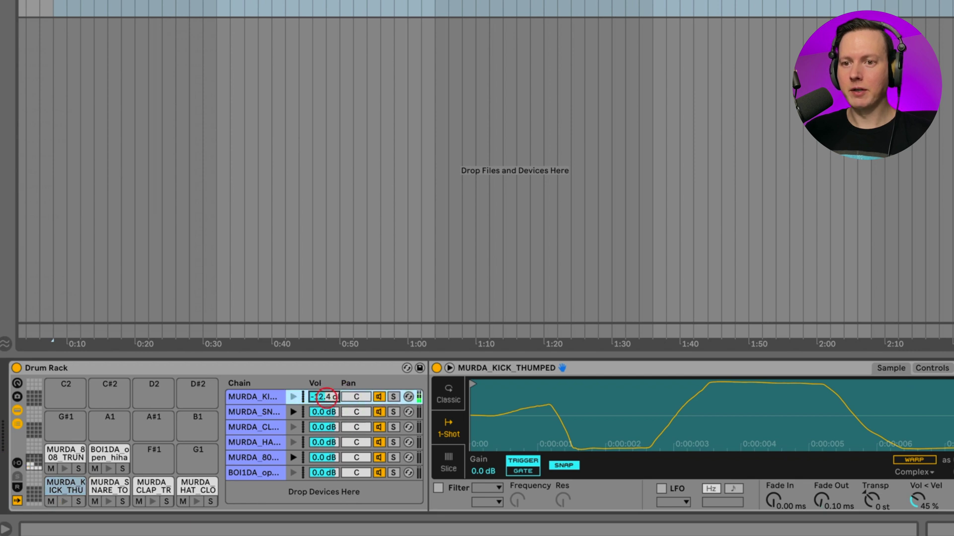
left_click(327, 396)
key("Delete")
Try the kick chain's pan, mute and solo controls, ending with solo off.
left_click(354, 397)
left_click(352, 396)
left_click_drag(352, 396, 360, 401)
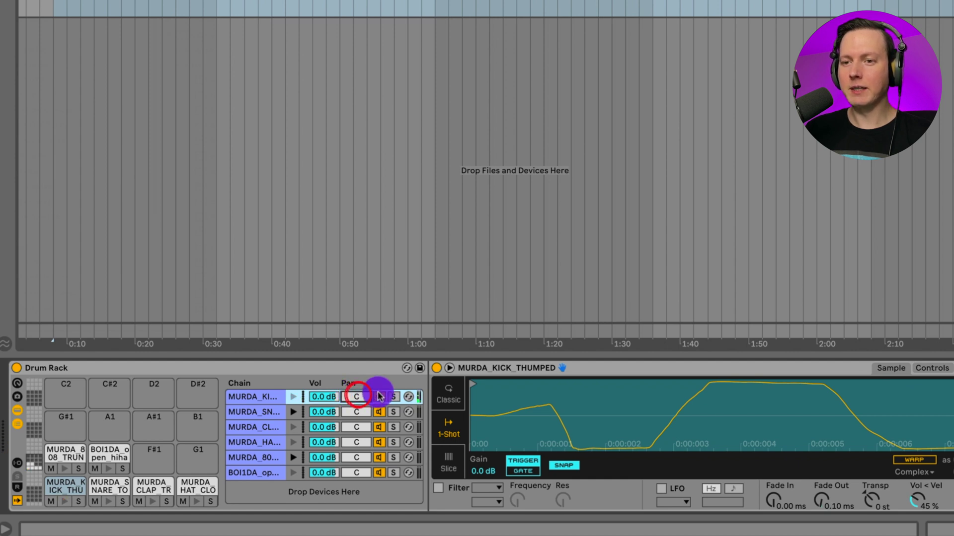
left_click(379, 397)
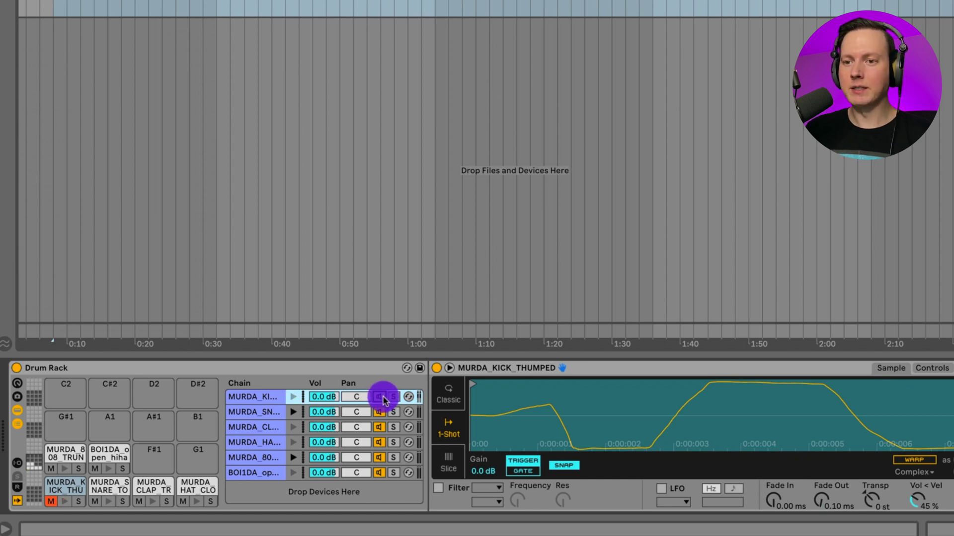
left_click(393, 397)
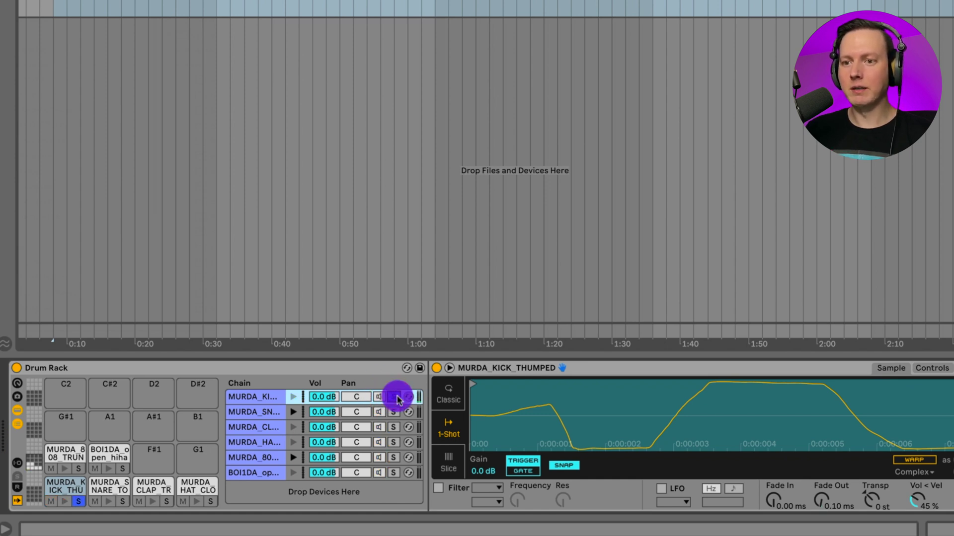
left_click(394, 398)
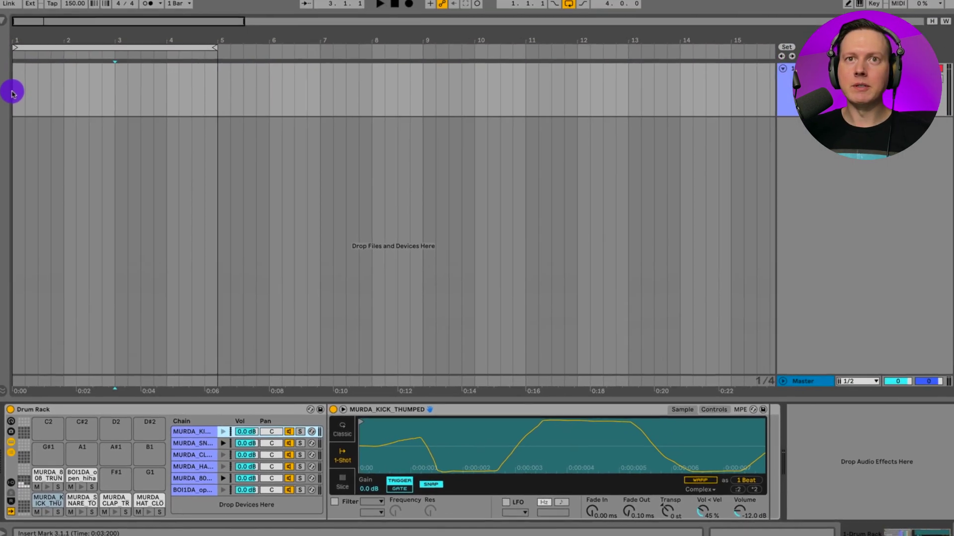
Insert an empty MIDI clip over bars 1–5 of the drum track.
left_click_drag(11, 94, 211, 103)
right_click(198, 97)
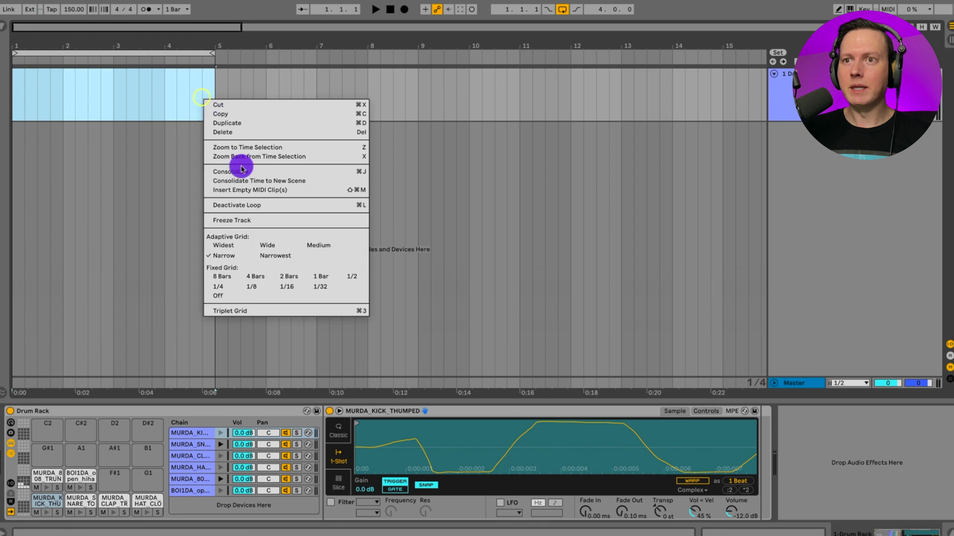
left_click(260, 192)
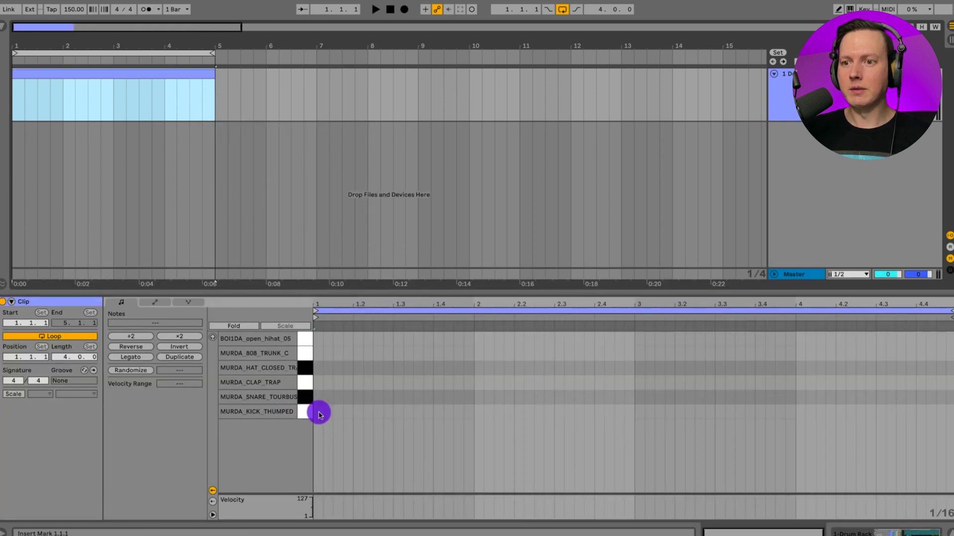
Add an eighth-note kick and a clap, then copy the pair into the following bars.
double_click(318, 412)
left_click_drag(332, 414, 401, 383)
left_click_drag(409, 415, 332, 368)
left_click_drag(323, 411, 811, 421)
left_click(320, 369)
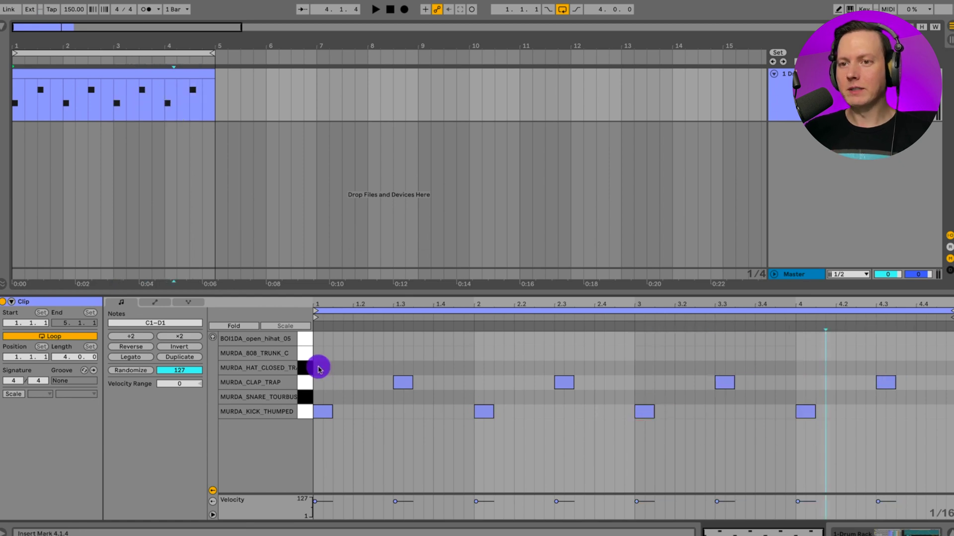
Add two eighth-note hi-hats and copy them across the whole clip.
double_click(320, 369)
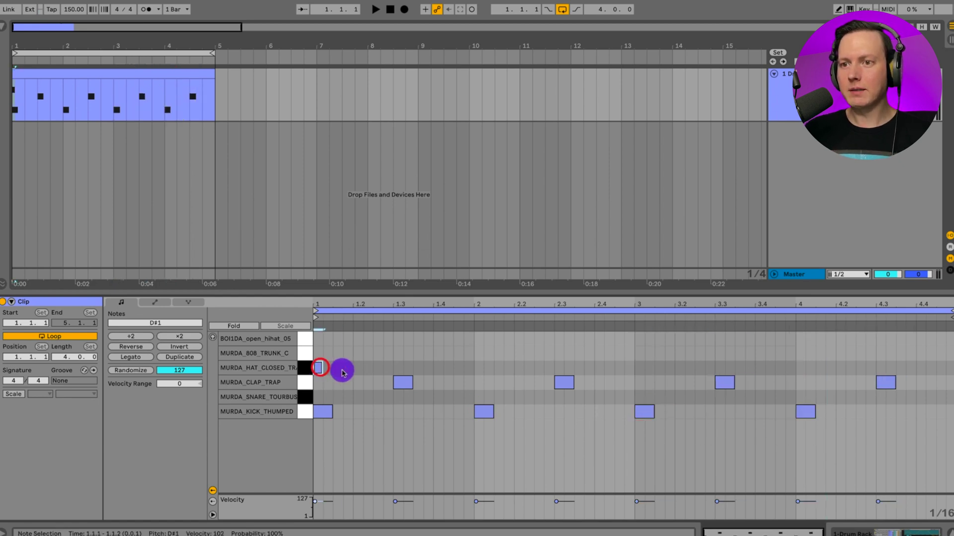
double_click(339, 369)
key("space")
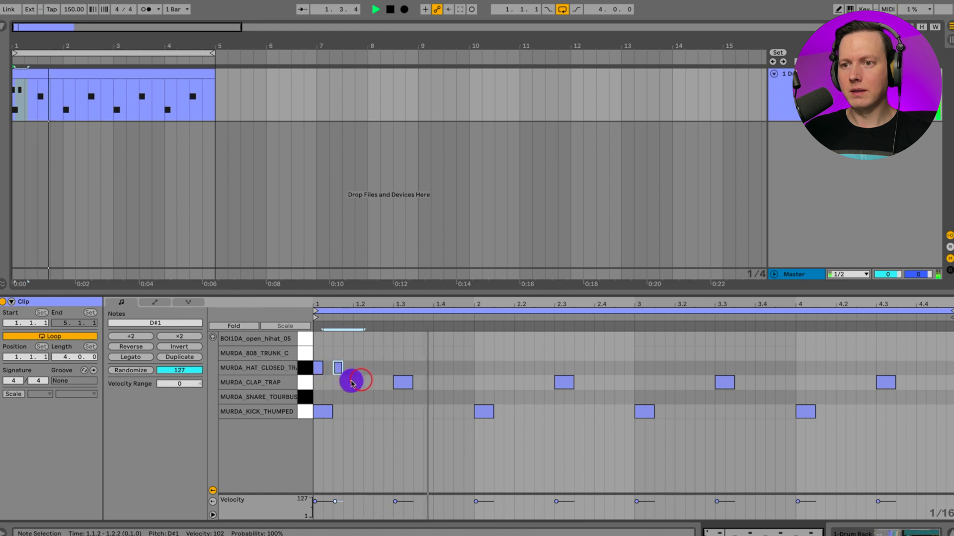
key("space")
left_click_drag(317, 366, 395, 368)
left_click_drag(316, 365, 724, 367)
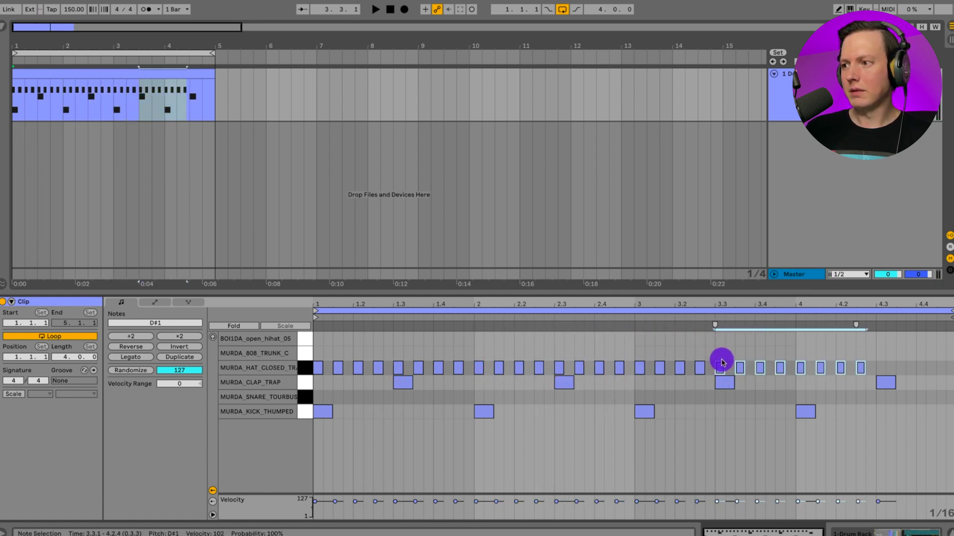
mouse_move(895, 363)
left_mouse_down()
mouse_move(800, 366)
mouse_move(892, 368)
mouse_move(883, 367)
left_mouse_up()
key("space")
left_click(442, 439)
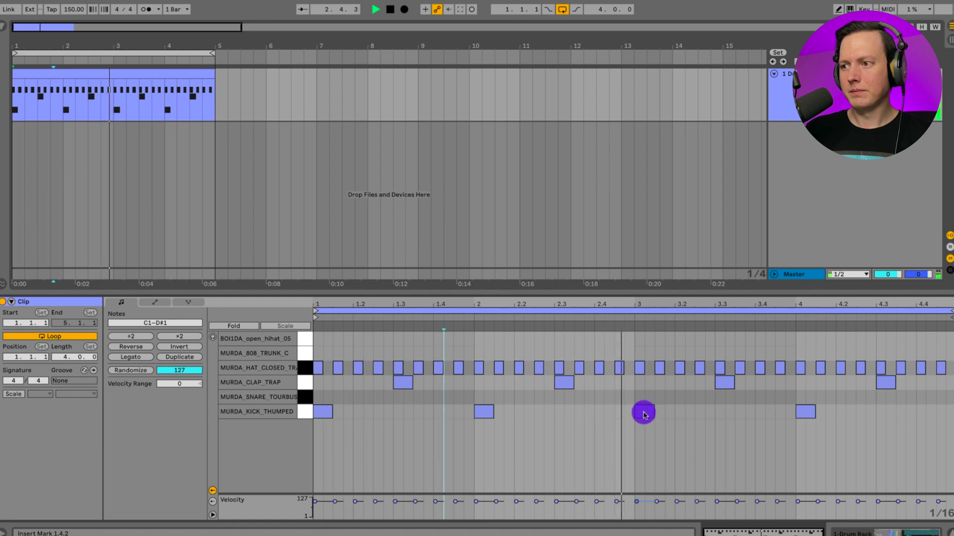
Add extra kicks at 4.2 and sixteenth kicks at 4.4.1, 4.4.3 and 4.4.4.
left_click(846, 412)
left_click(927, 414)
left_click(936, 413)
left_click(923, 414)
left_click(940, 413)
left_click(950, 412)
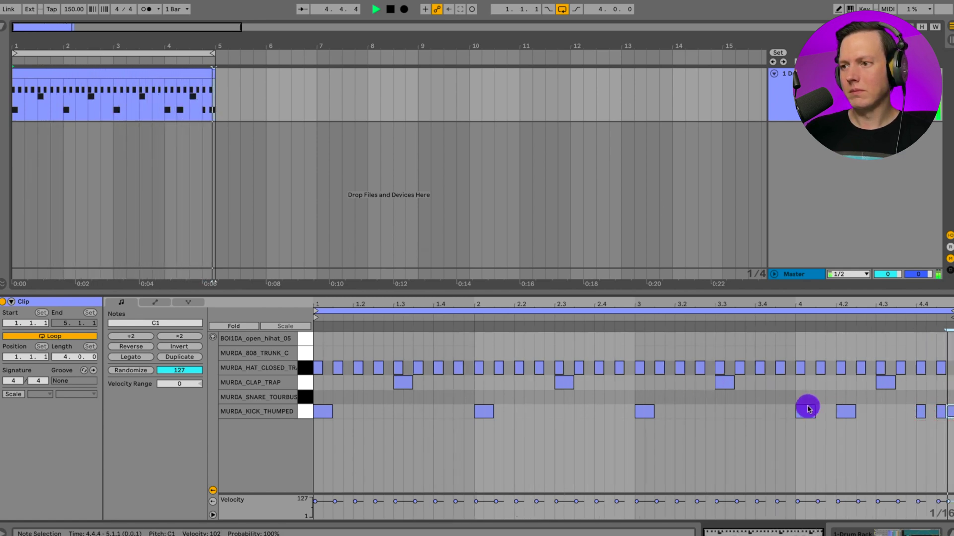
Add 808 notes at bars 1–4 and 4.2, lengthen the first, and copy one onto 4.4.
left_click(319, 354)
key("space")
left_click_drag(320, 351, 326, 351)
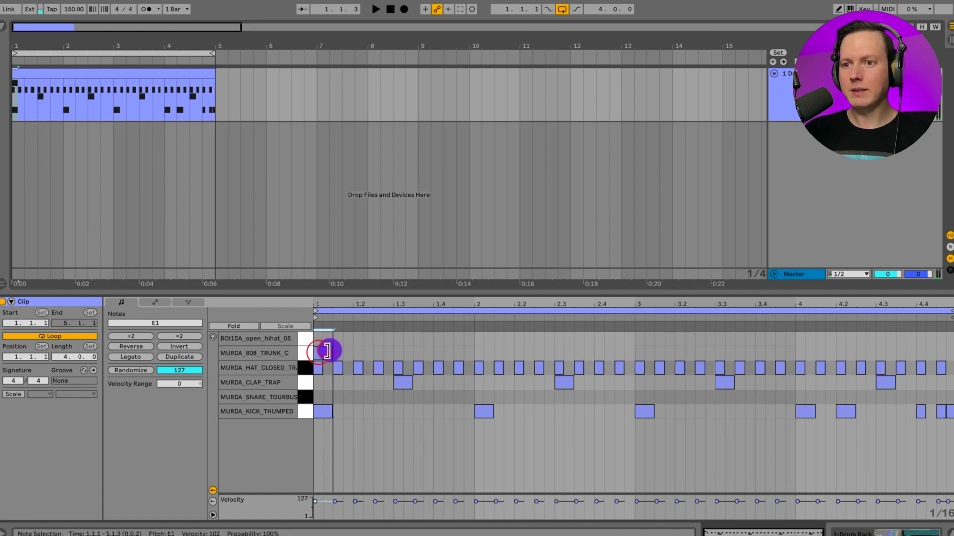
left_click(483, 353)
left_click(645, 354)
left_click(812, 354)
left_click(846, 353)
key("space")
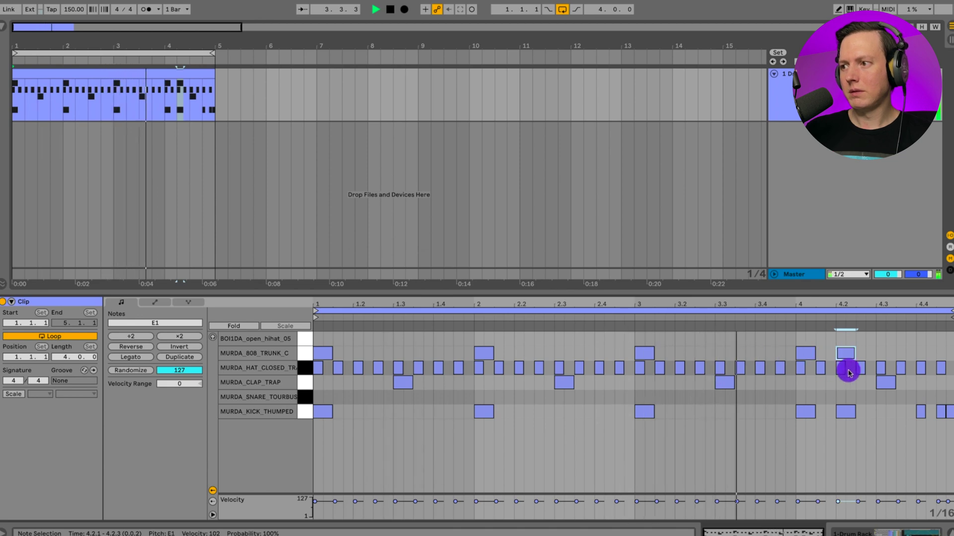
left_click_drag(849, 356, 948, 356)
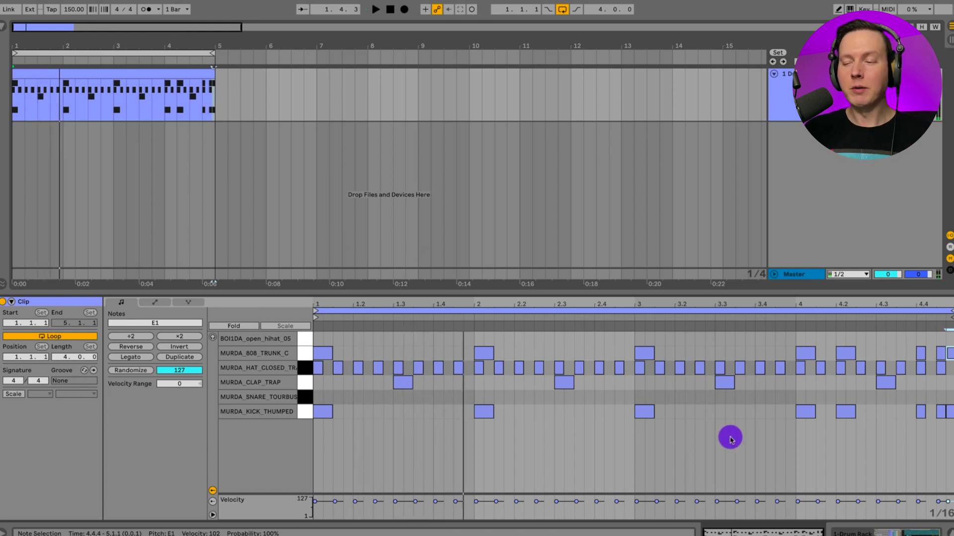
Show the Drum Rack device and reveal its chains' Receive, Play, Choke and Audio To columns.
left_click(859, 531)
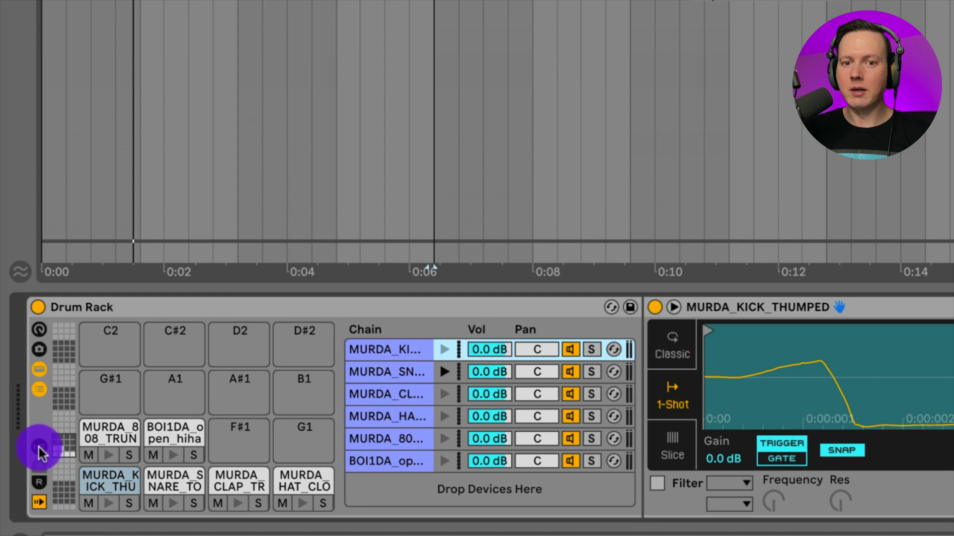
left_click(38, 448)
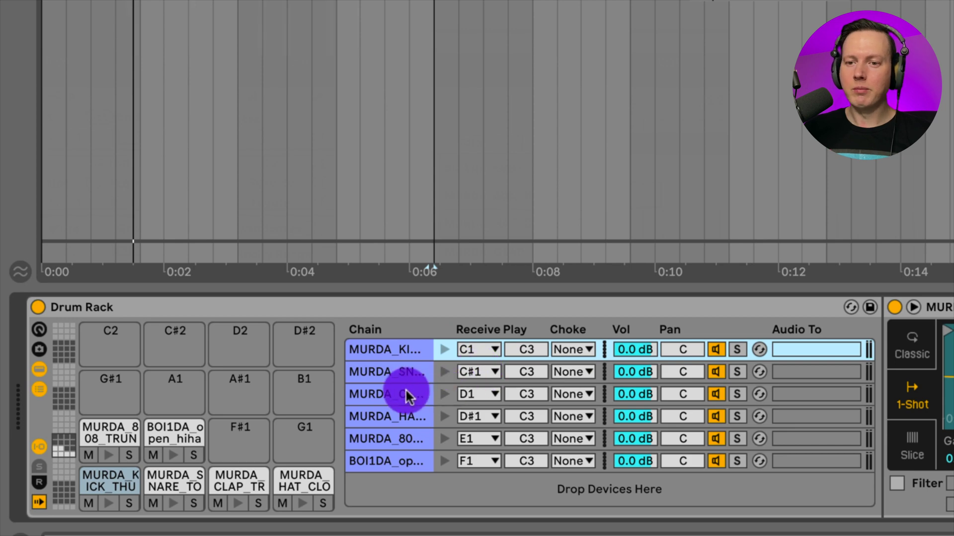
Set the clap chain's Receive note to C#1 and audition the layered snare-clap Multi pad.
left_click(449, 395)
left_click(470, 395)
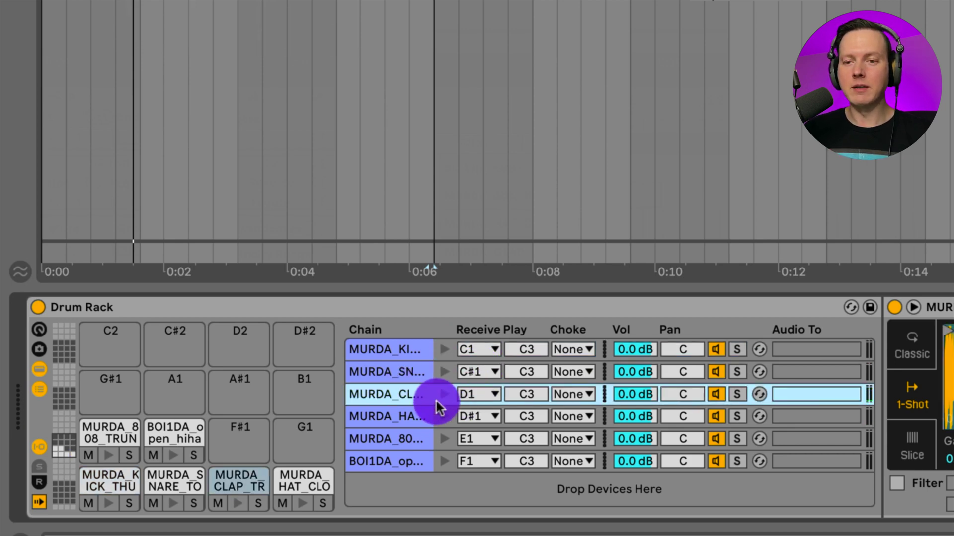
left_click(480, 394)
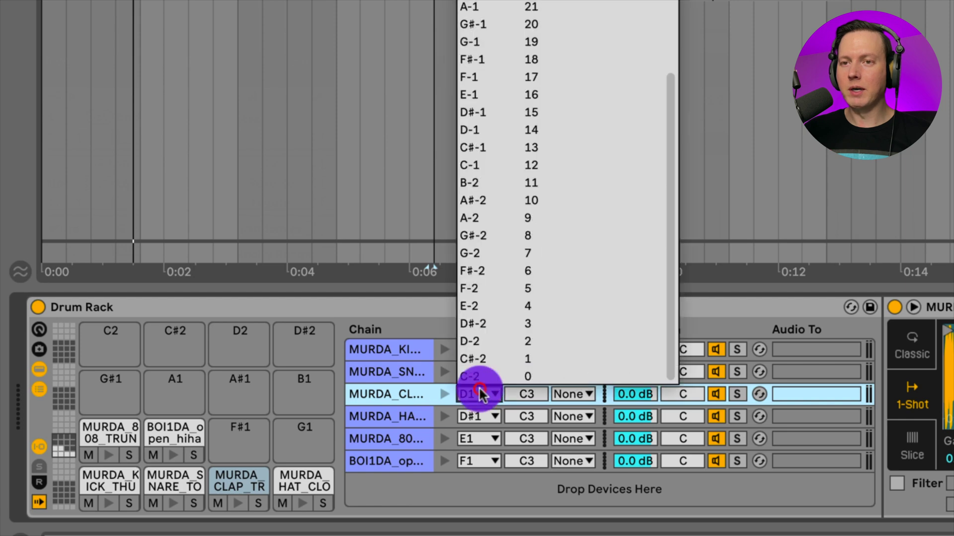
left_click(472, 1)
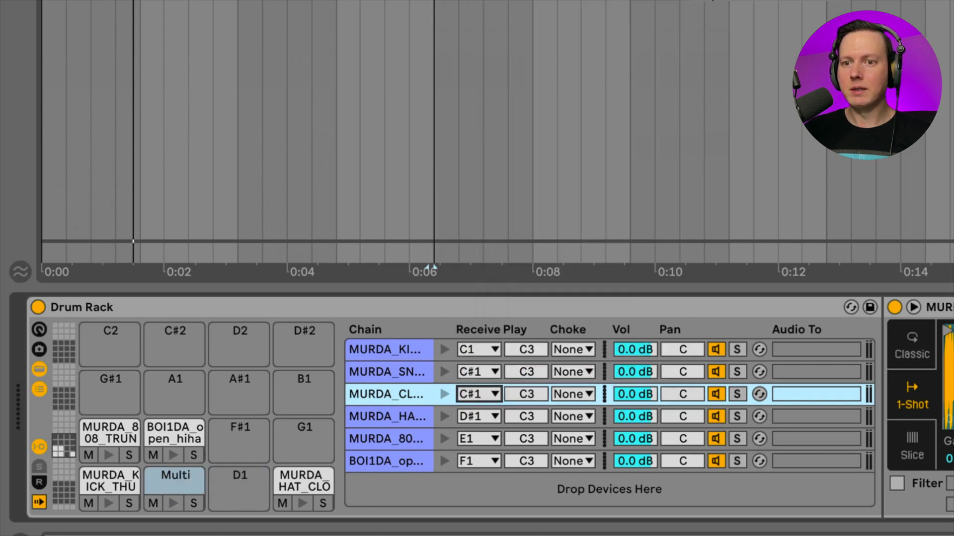
left_click(440, 372)
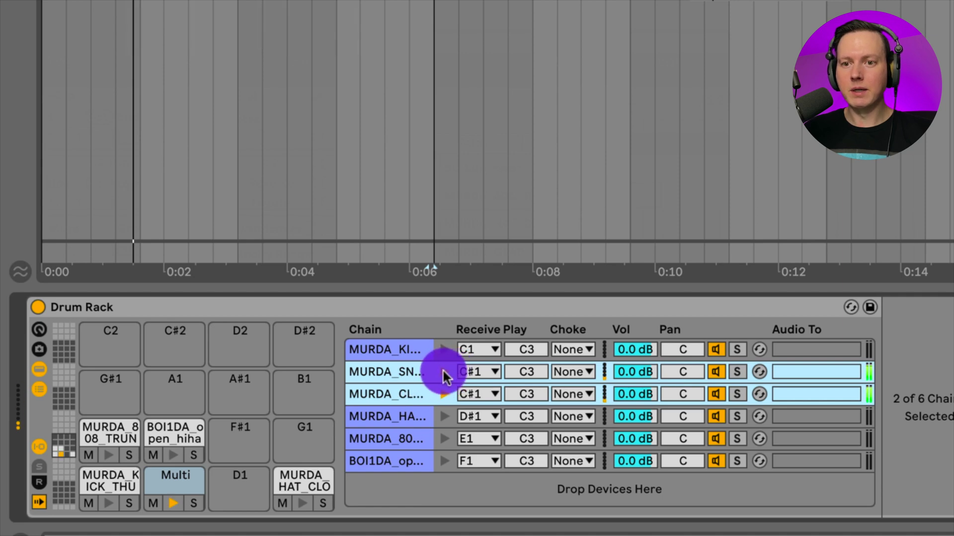
left_click(198, 481)
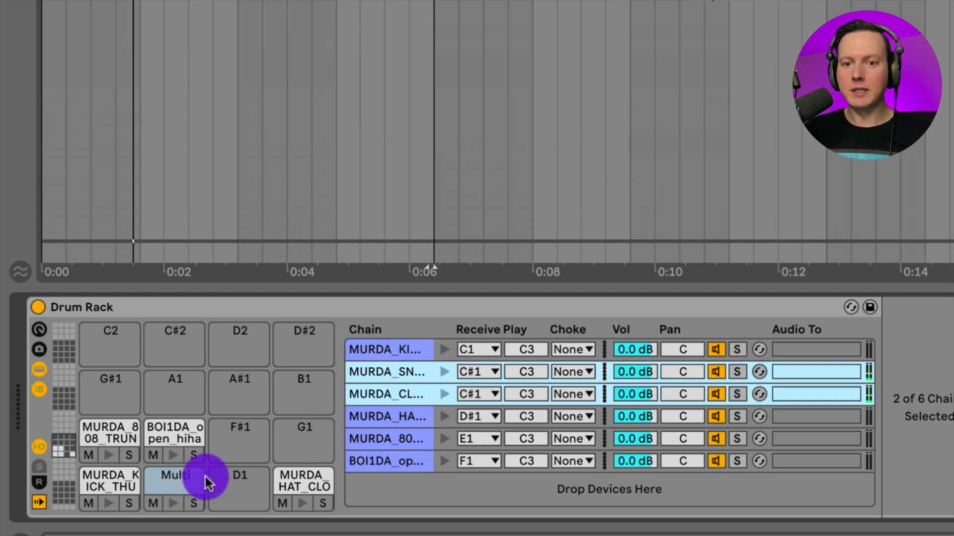
left_click(174, 485)
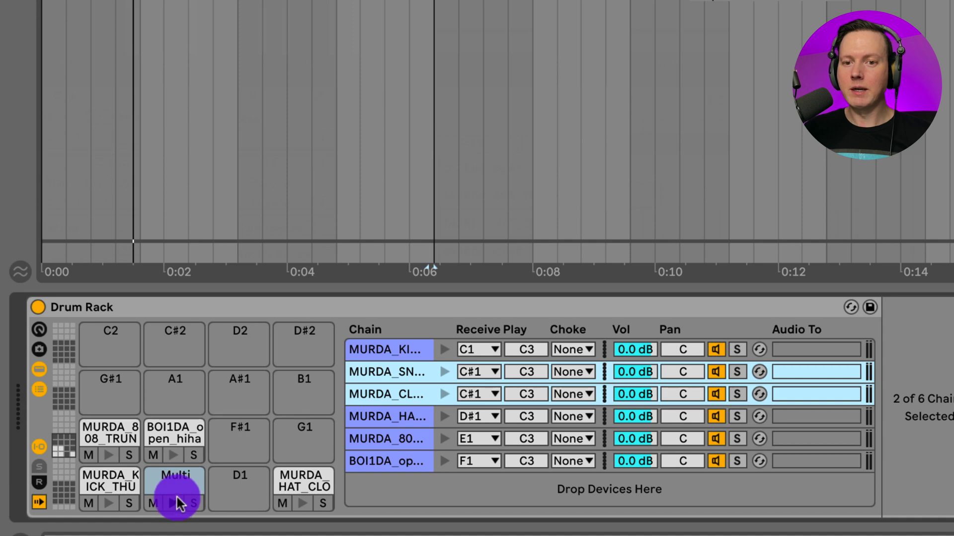
left_click(363, 419)
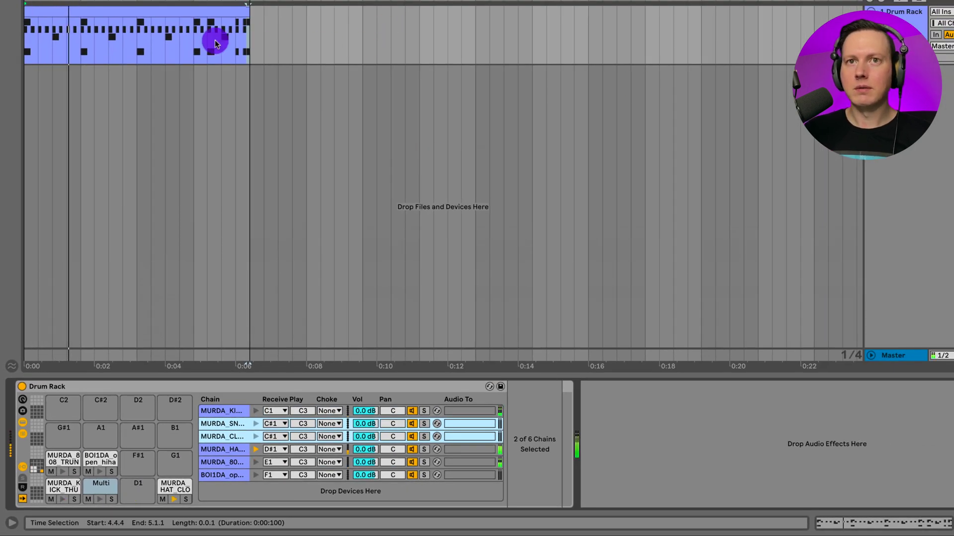
Move the three D1 clap notes down onto the C#1 snare row, then return to the Drum Rack view.
left_click(60, 10)
double_click(60, 10)
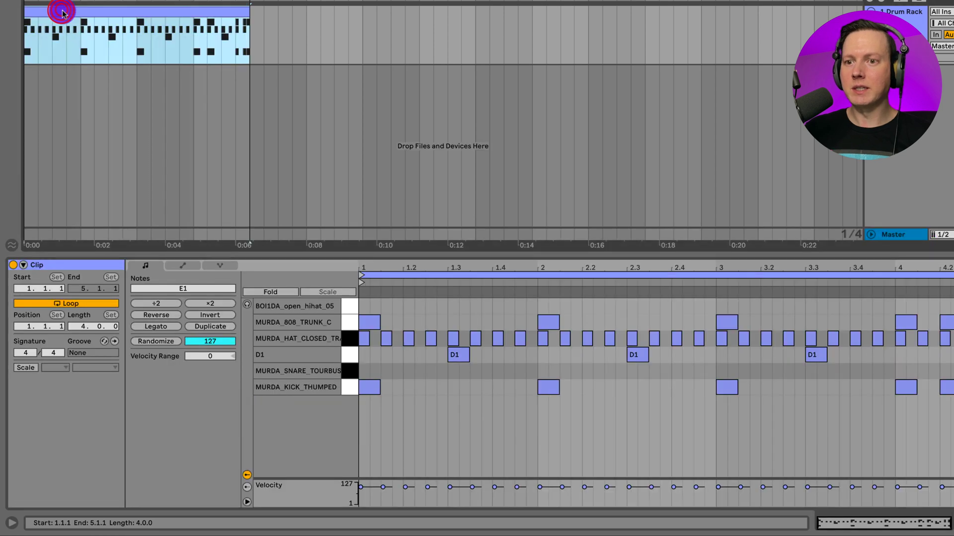
left_click(304, 358)
left_click(453, 355)
left_click(354, 352)
left_click_drag(455, 358, 453, 373)
key("space")
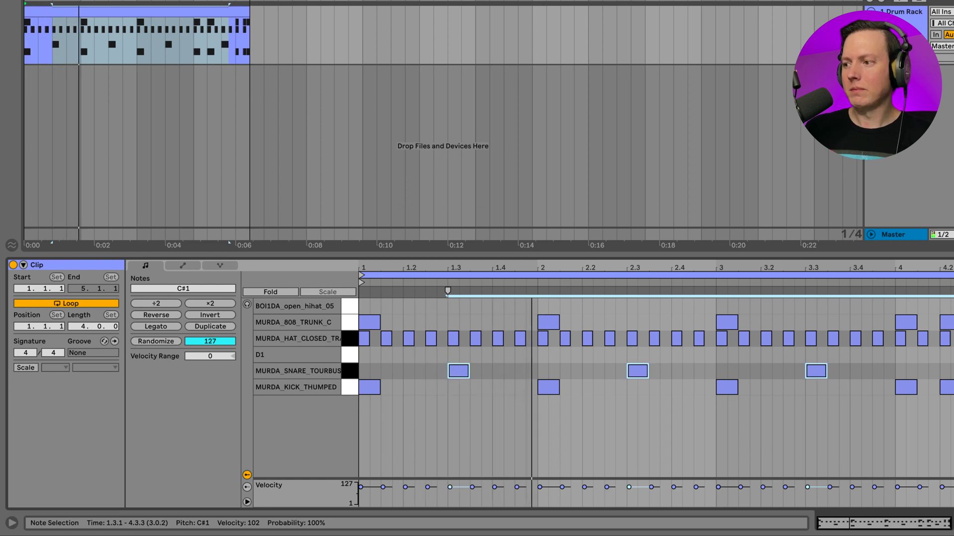
key("shift+Tab")
left_click(371, 424)
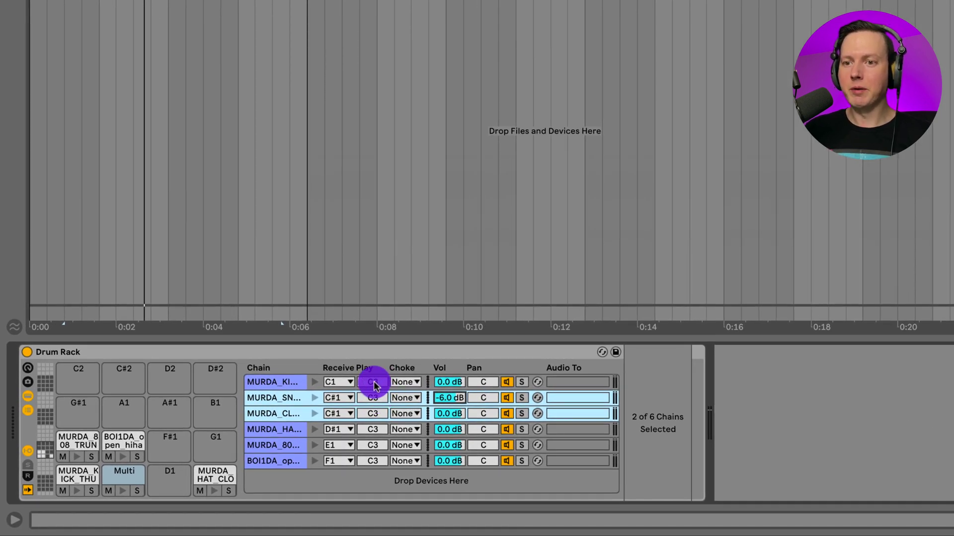
Audition the kick and 808 chains, previewing the MURDA_808_TRUNK_C sample.
left_click(374, 387)
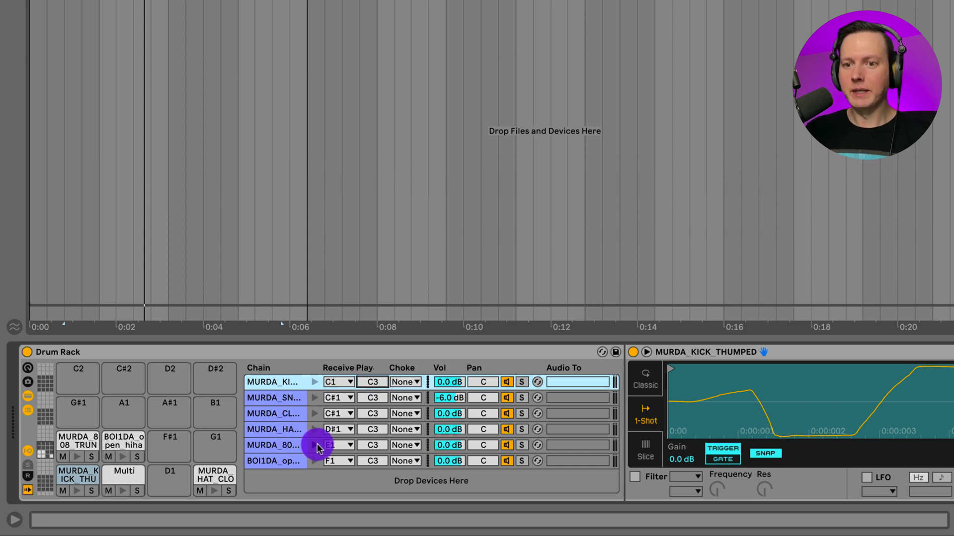
left_click(372, 446)
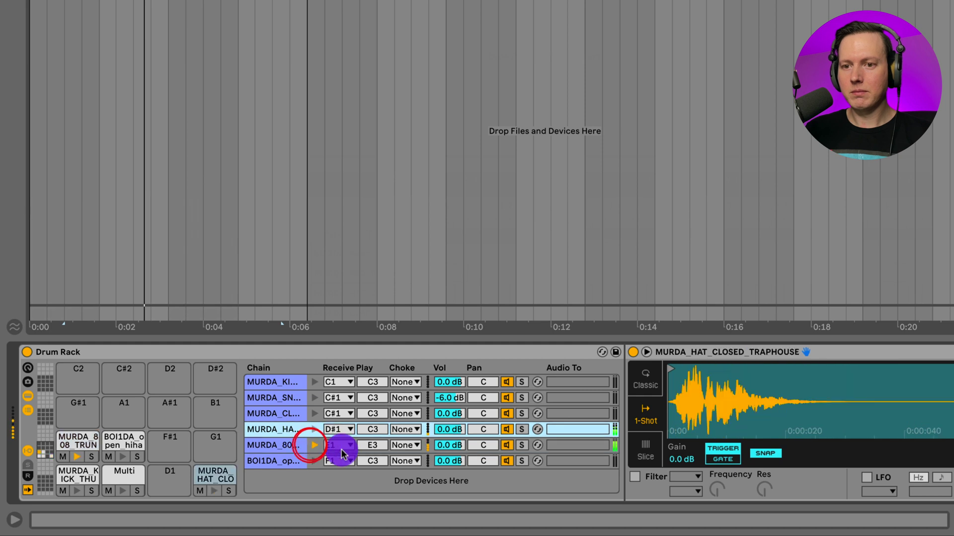
left_click(313, 445)
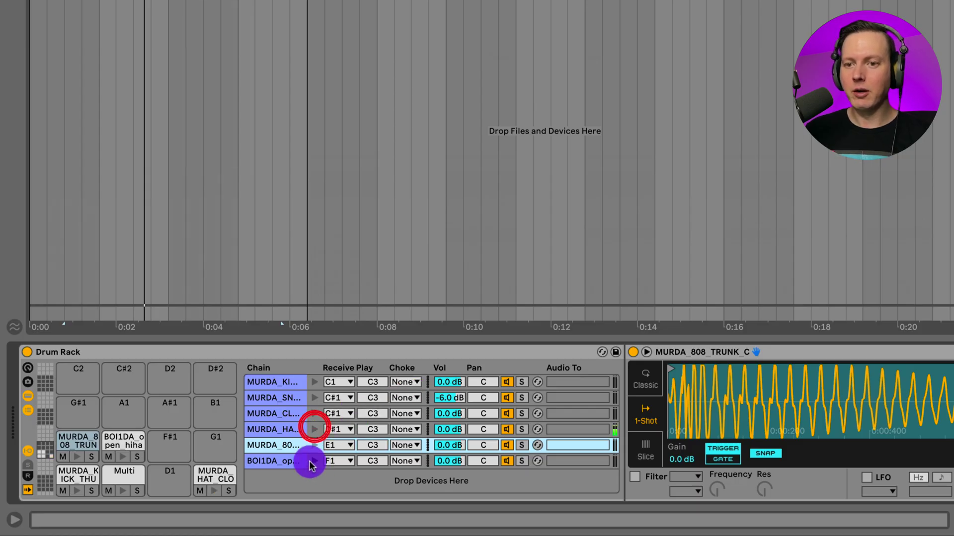
Assign the closed hat and BOI1DA open hi-hat chains to choke group 1.
left_click(403, 431)
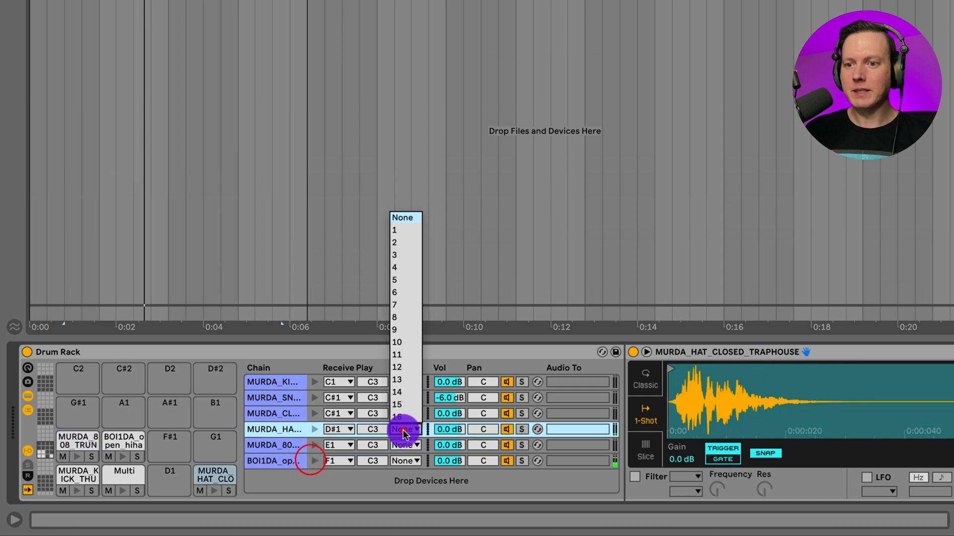
left_click(395, 228)
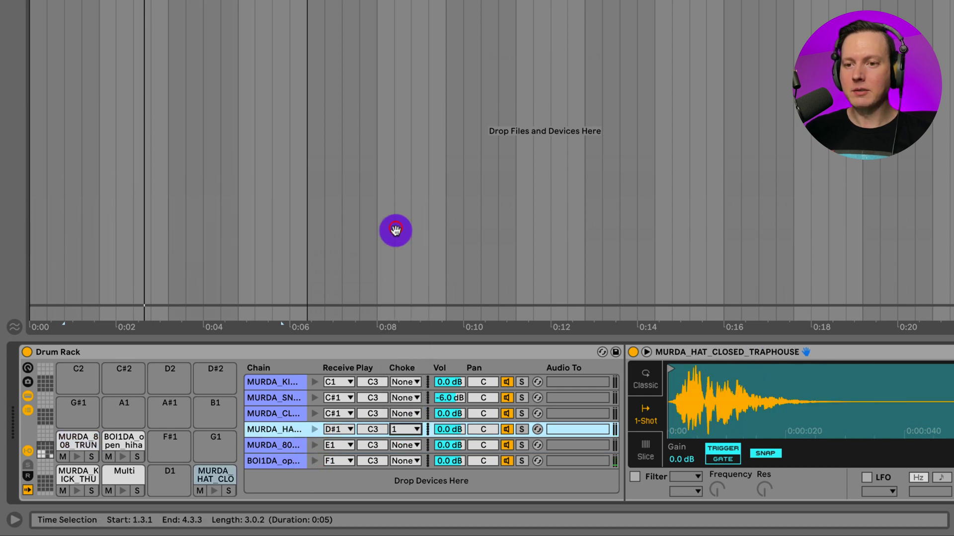
left_click(402, 461)
left_click(400, 262)
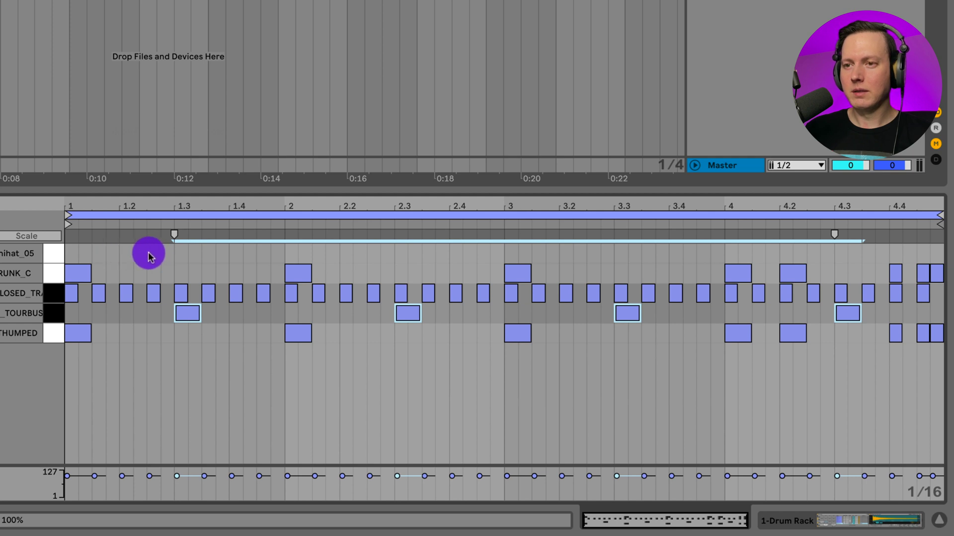
Replace the closed hat before beat 1.3 with an open hi-hat note and audition the clip.
double_click(151, 253)
double_click(153, 297)
key("space")
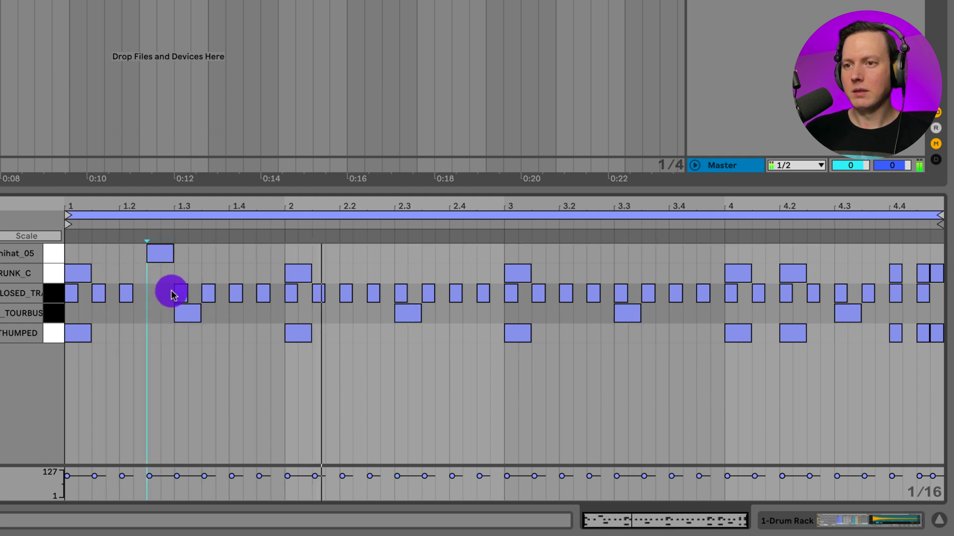
key("space")
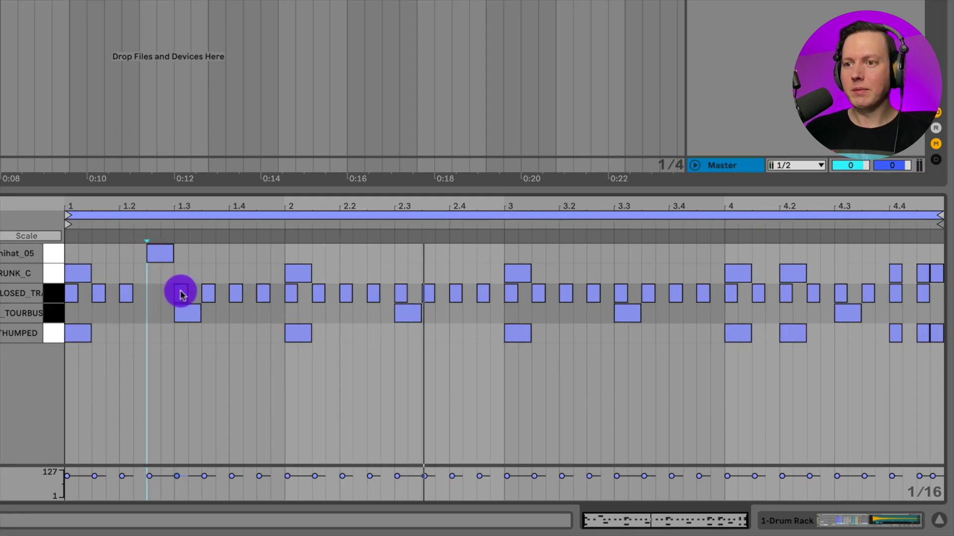
Shorten the new open hi-hat note and hide the clip's Detail View.
left_click(160, 255)
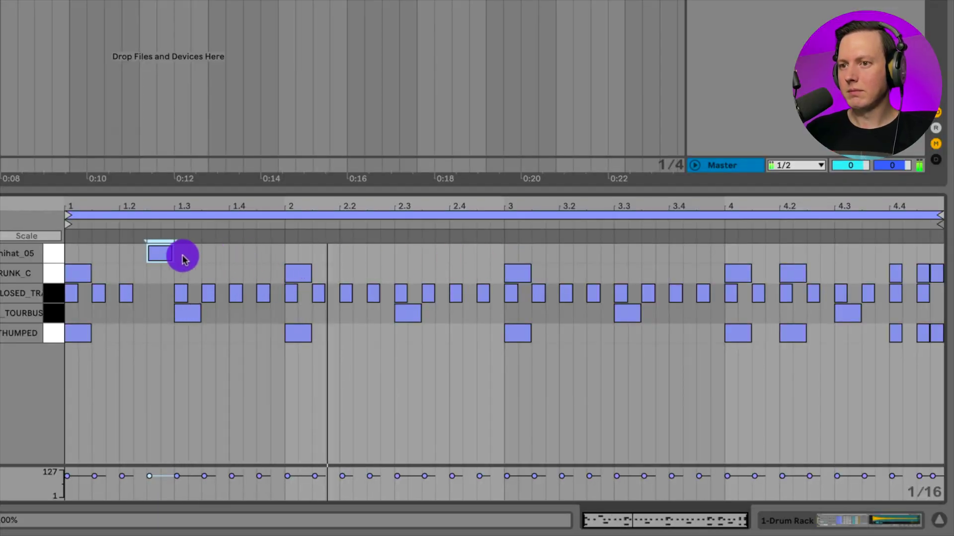
left_click_drag(176, 256, 602, 255)
left_click(708, 334)
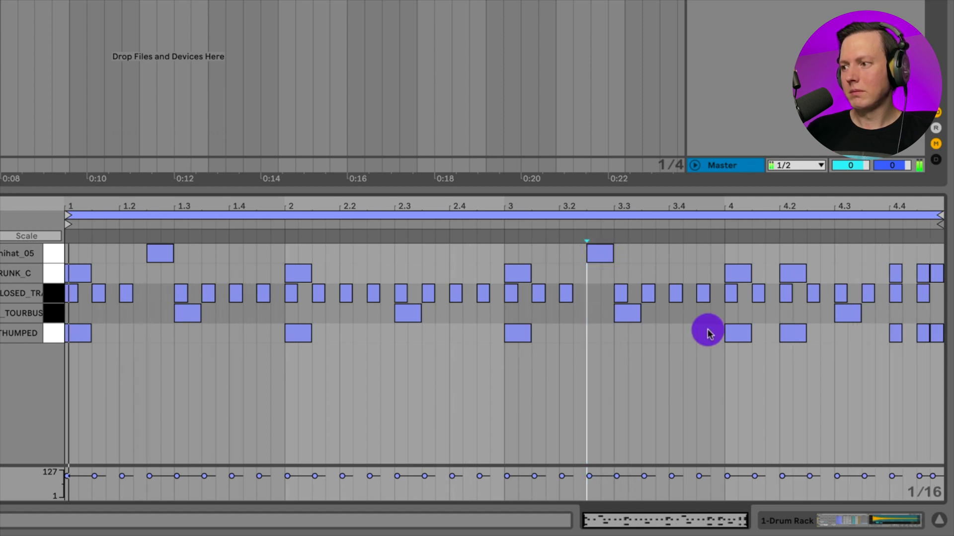
left_click(938, 520)
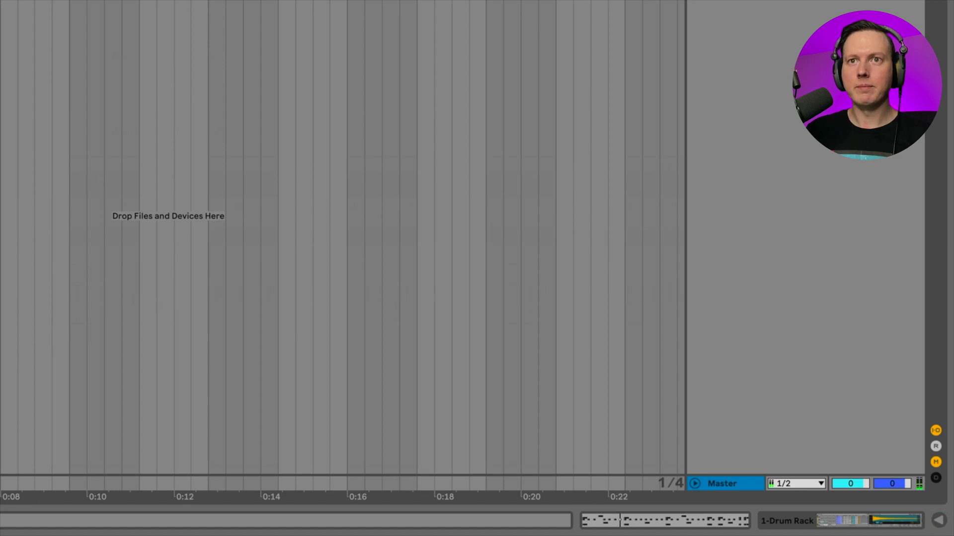
Bring back the Drum Rack device view, reveal its return chains, and open the browser.
left_click(551, 20)
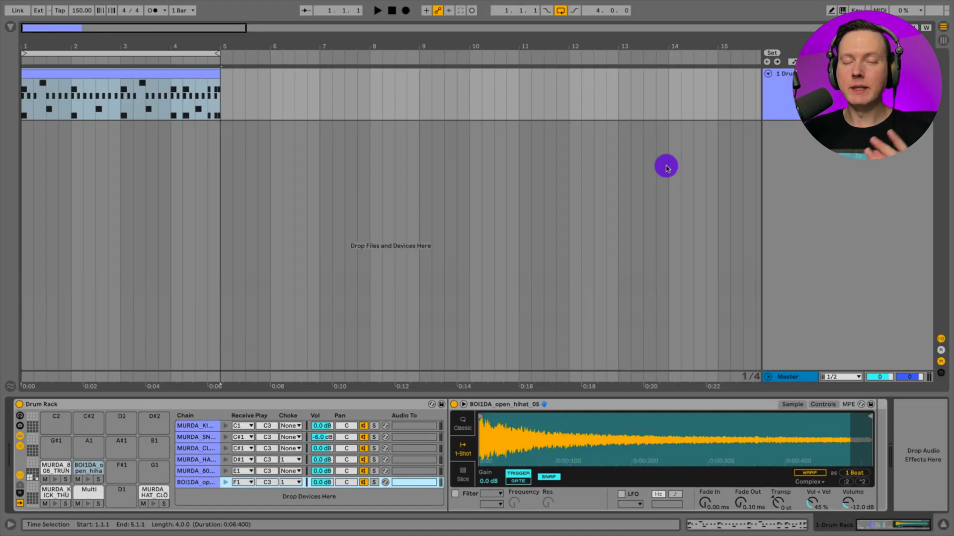
left_click(20, 495)
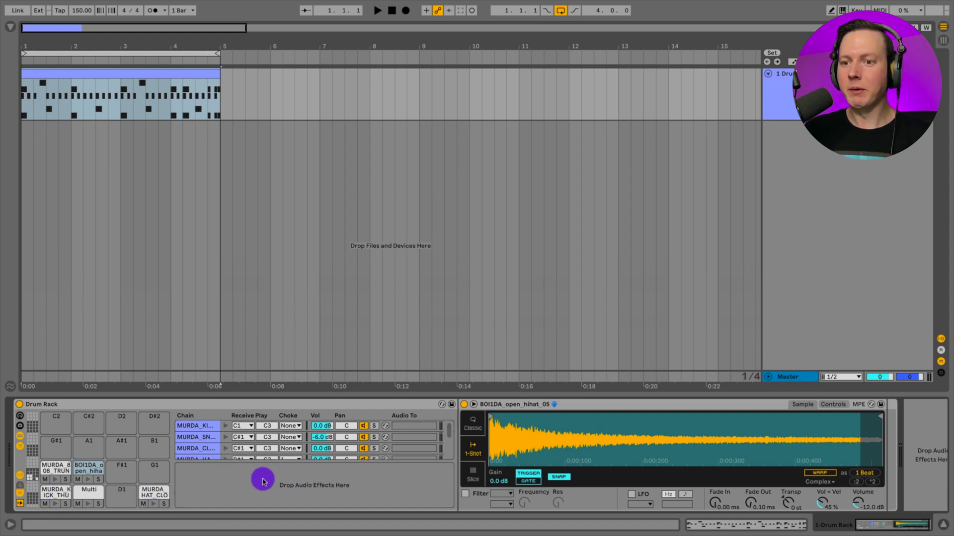
left_click(9, 27)
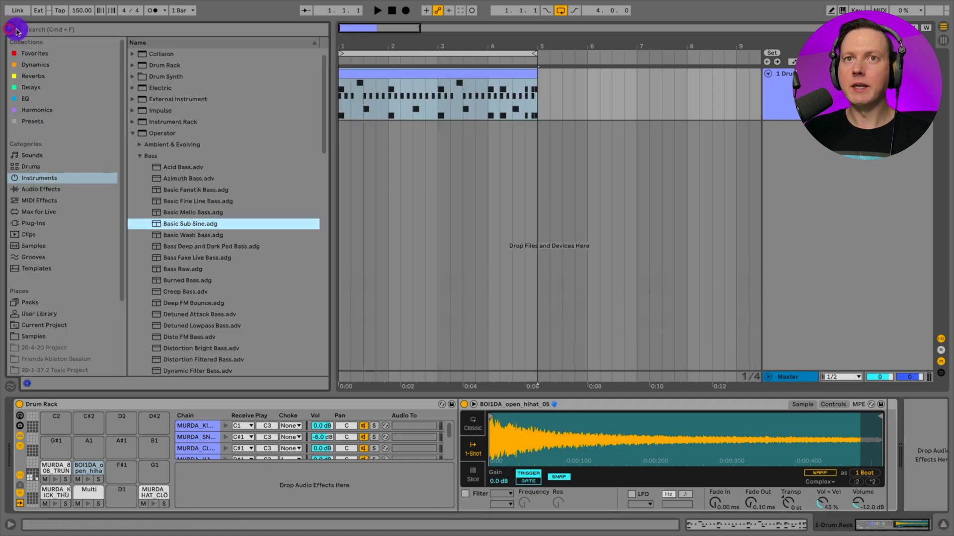
Search 'reverb' in Audio Effects and add Reverb as a Drum Rack return chain.
left_click(61, 29)
type("reverb")
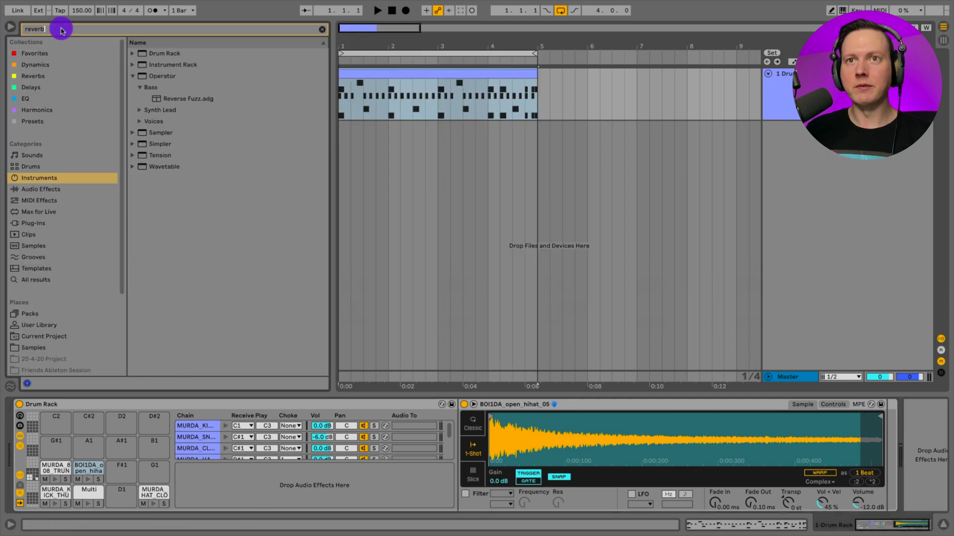
left_click(56, 190)
left_click(129, 65)
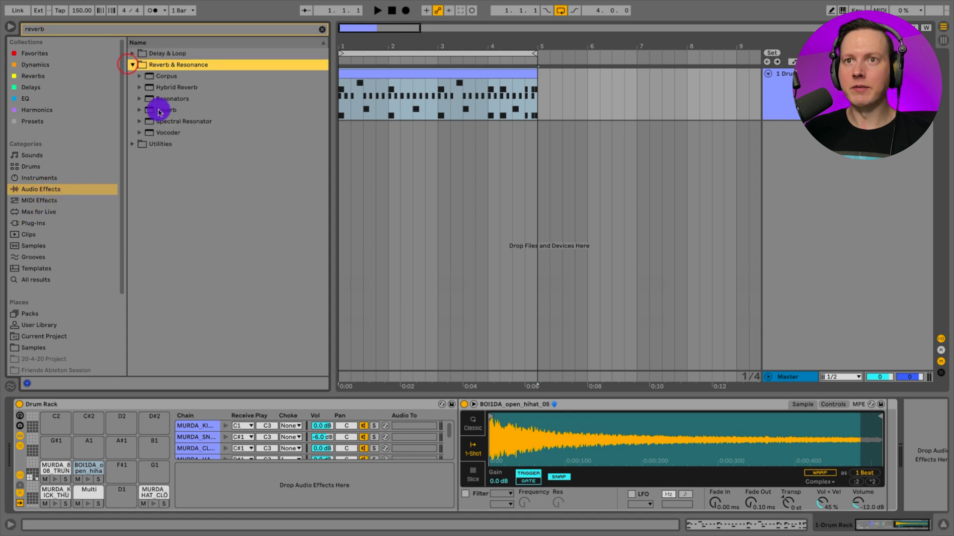
left_click_drag(160, 112, 238, 498)
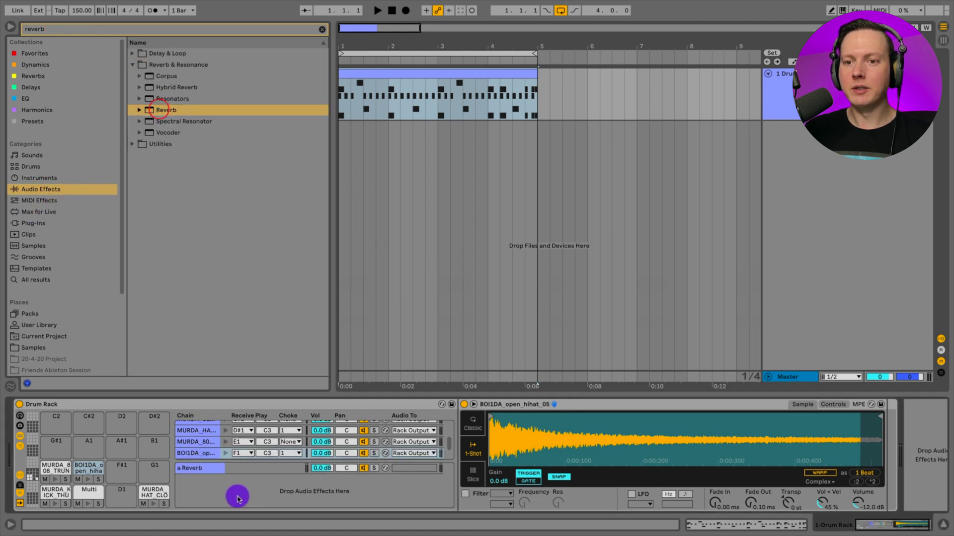
left_click(12, 29)
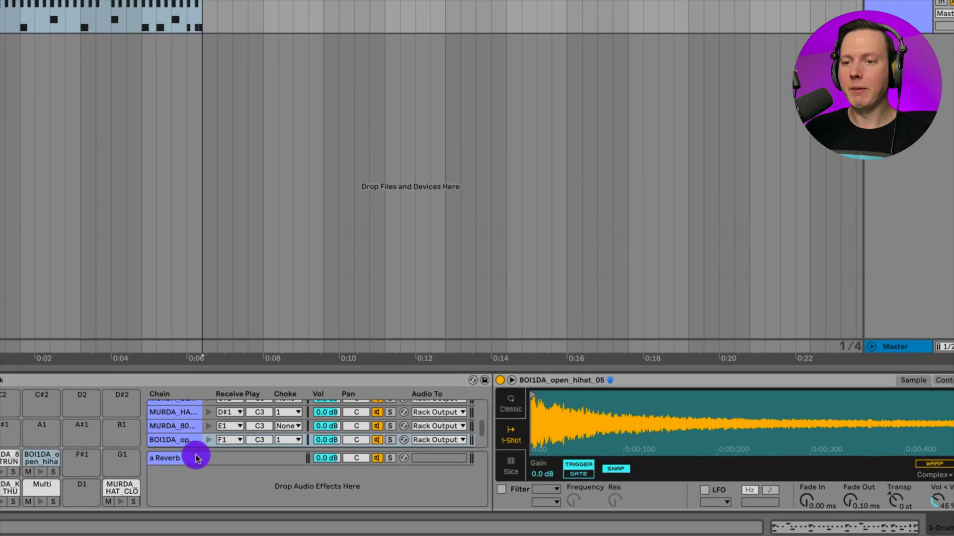
Set the Reverb to 100% Dry/Wet and High quality, with Lo Cut on at 1.36 kHz.
left_click(218, 468)
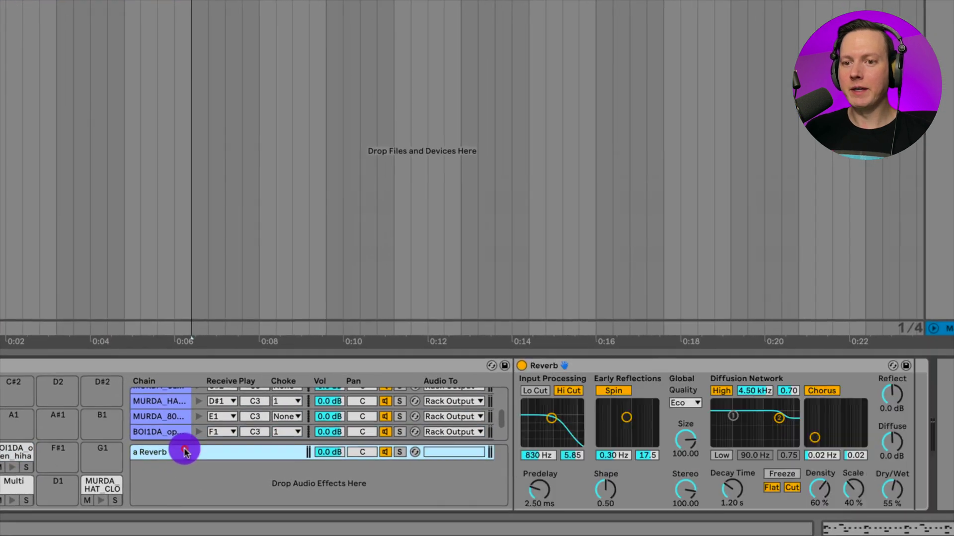
left_click_drag(893, 490, 895, 485)
left_click(680, 404)
left_click(685, 426)
left_click(543, 392)
left_click(557, 421)
left_click_drag(553, 419, 555, 420)
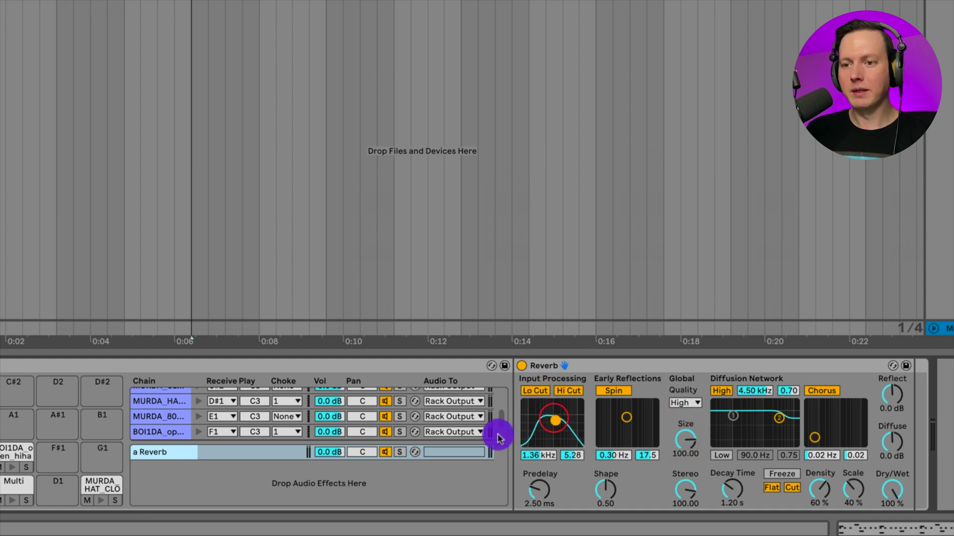
Show the Drum Rack's send levels and send the clap chain to the reverb at -15 dB.
scroll(183, 427, "up", 1)
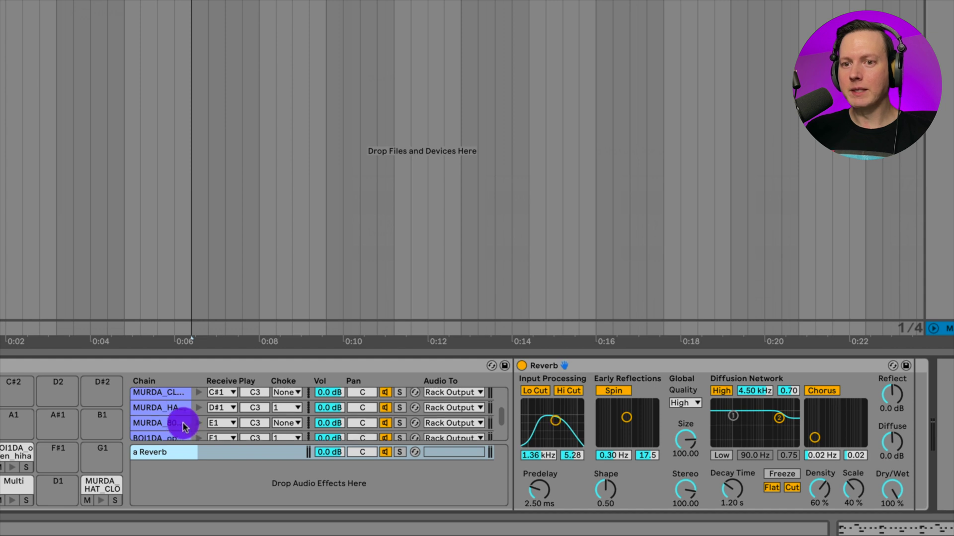
scroll(183, 424, "up", 1)
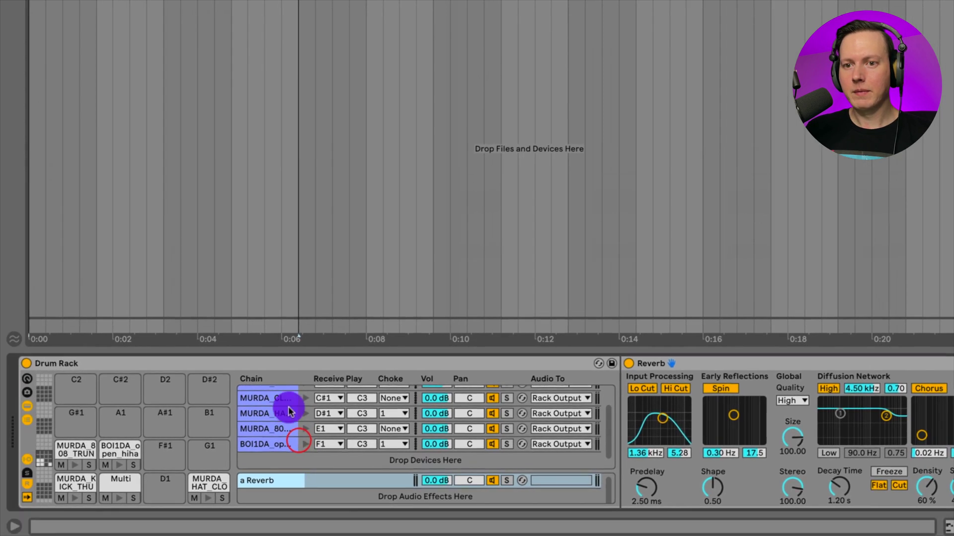
left_click(174, 399)
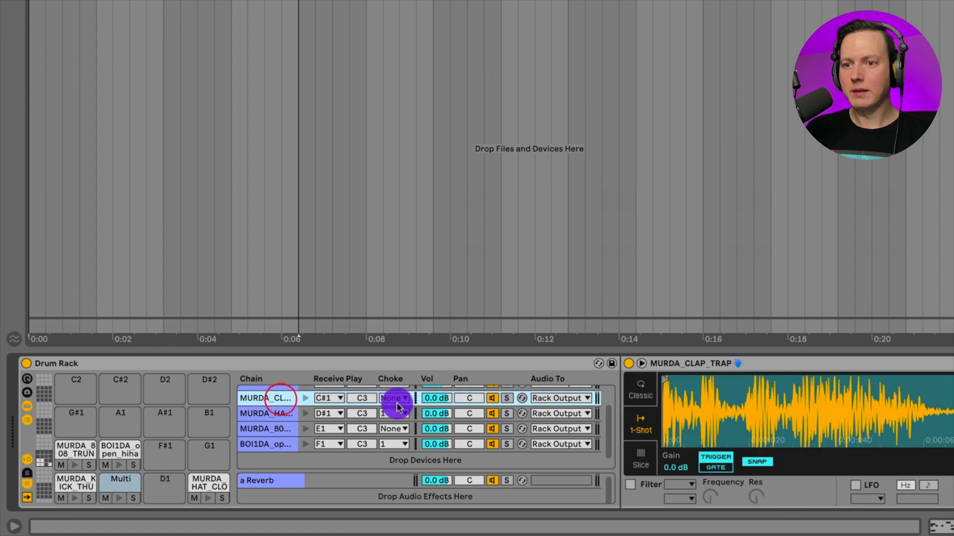
scroll(400, 395, "up", 1)
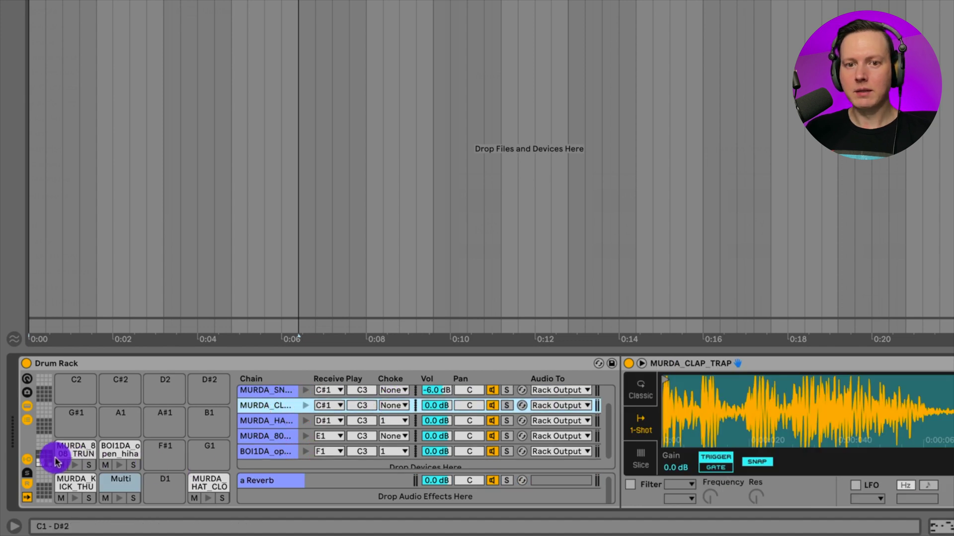
left_click(28, 473)
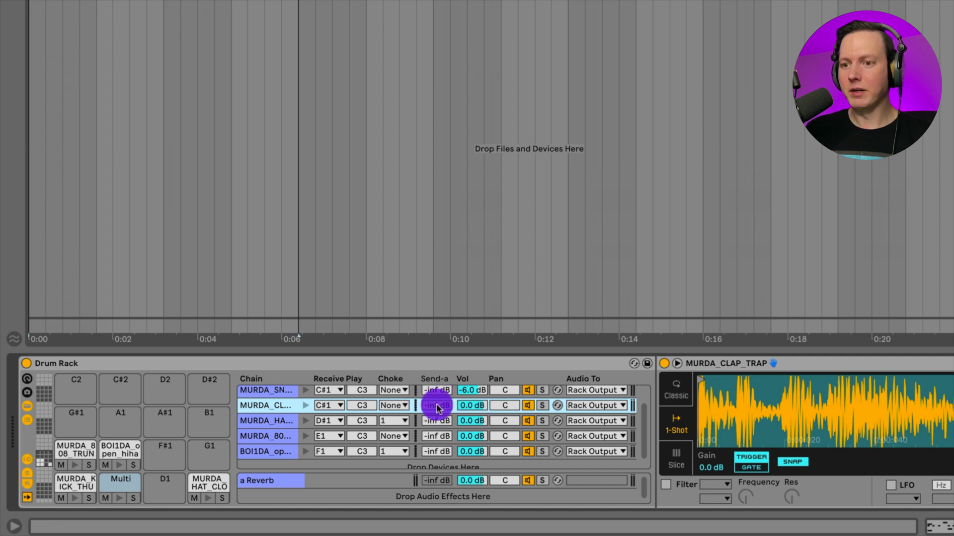
left_click_drag(437, 408, 437, 393)
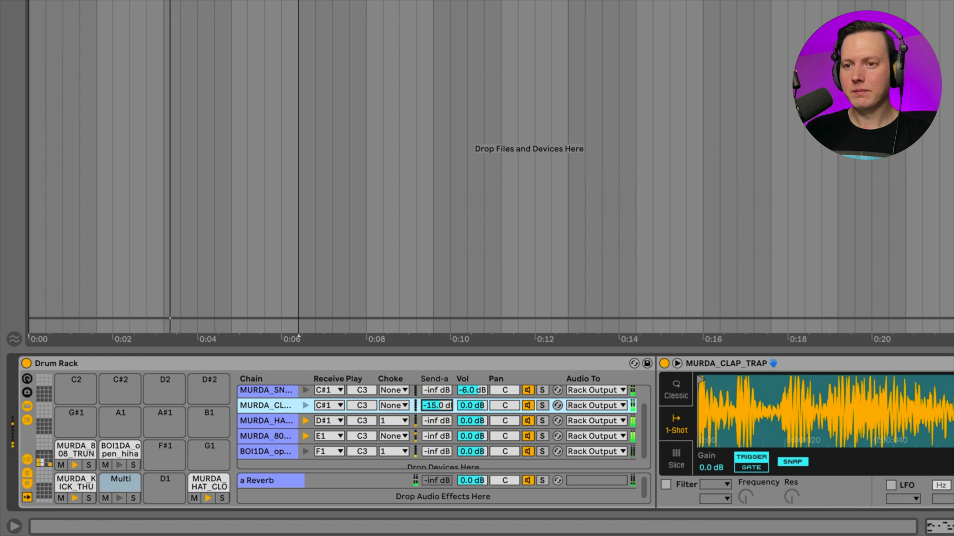
left_click(437, 406)
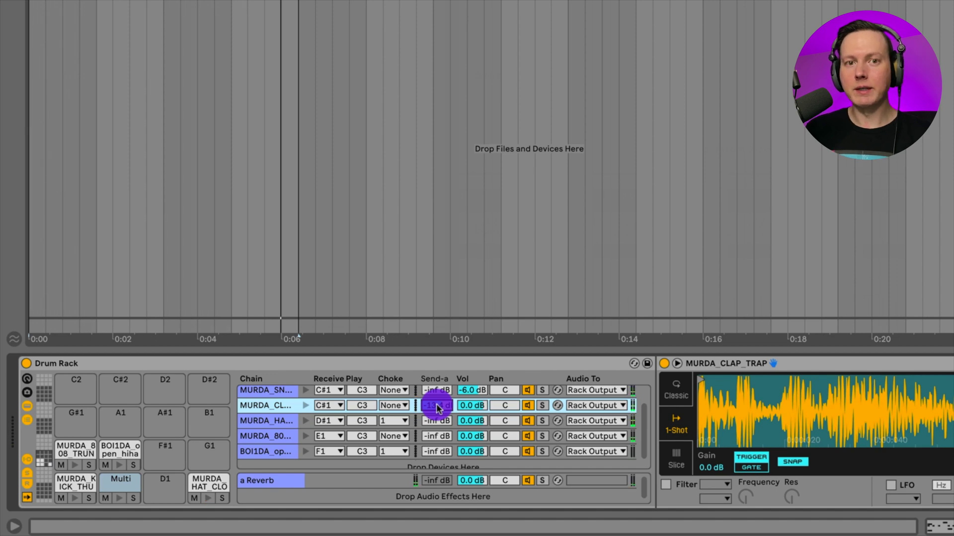
Add a new return track to the set.
left_click(271, 482)
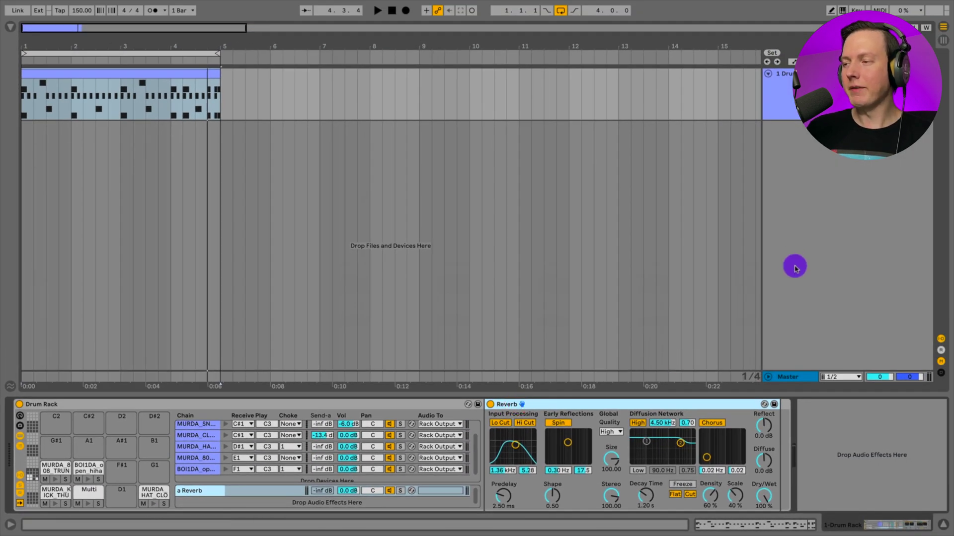
right_click(794, 268)
left_click(821, 292)
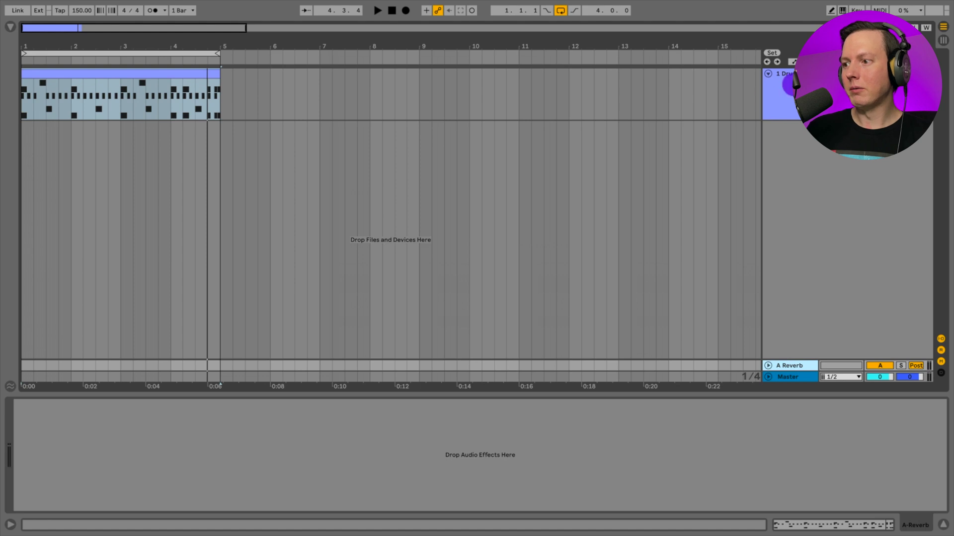
Move the Reverb device from the Drum Rack onto the A Reverb return track.
left_click(817, 525)
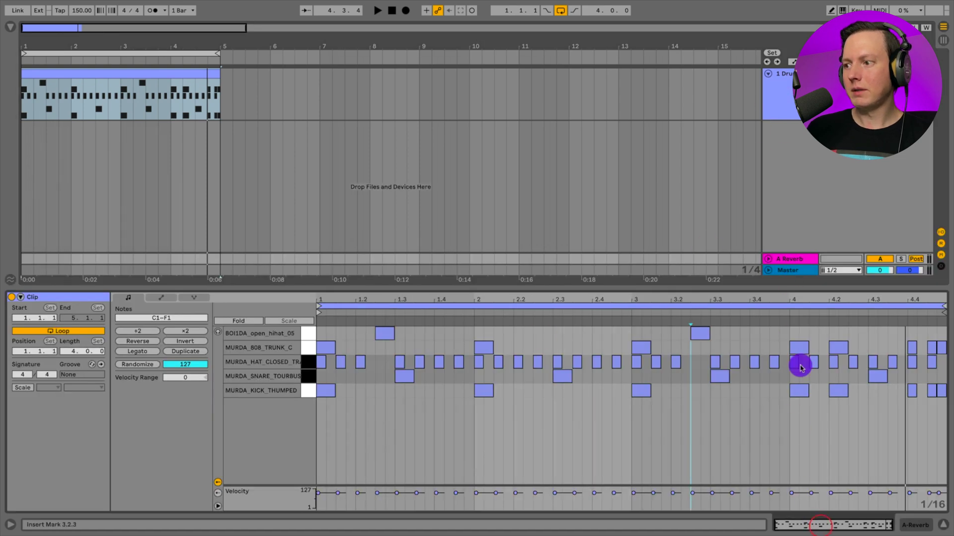
left_click(911, 528)
left_click(781, 98)
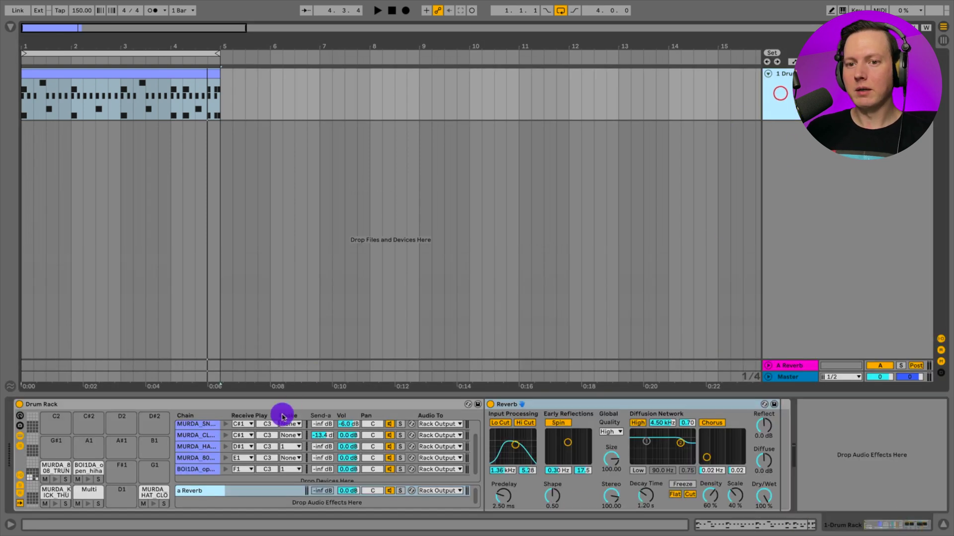
left_click_drag(542, 402, 794, 365)
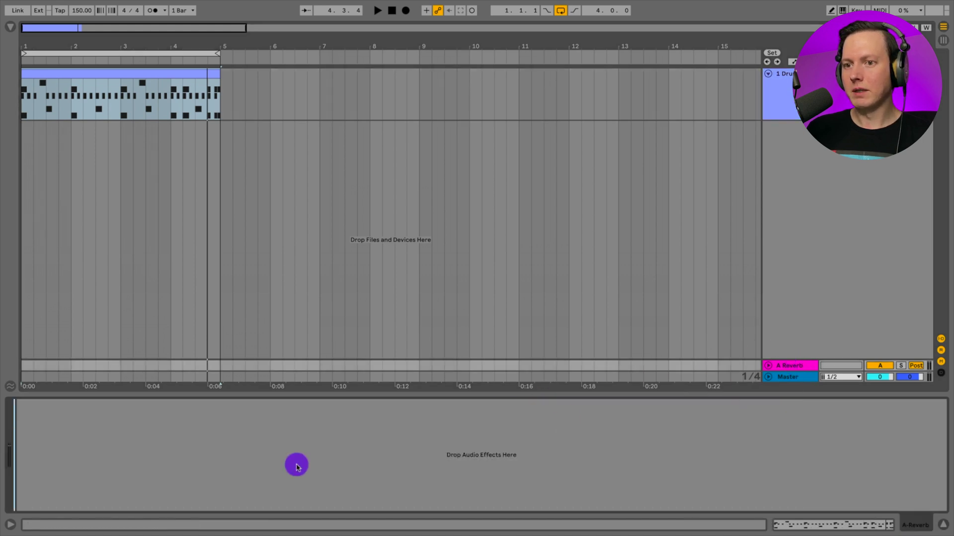
left_click(789, 367)
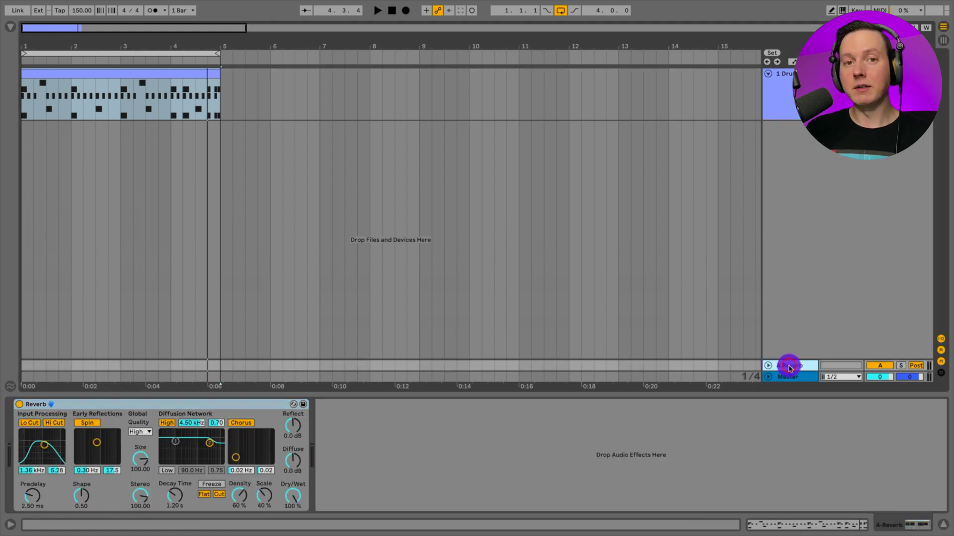
left_click(790, 92)
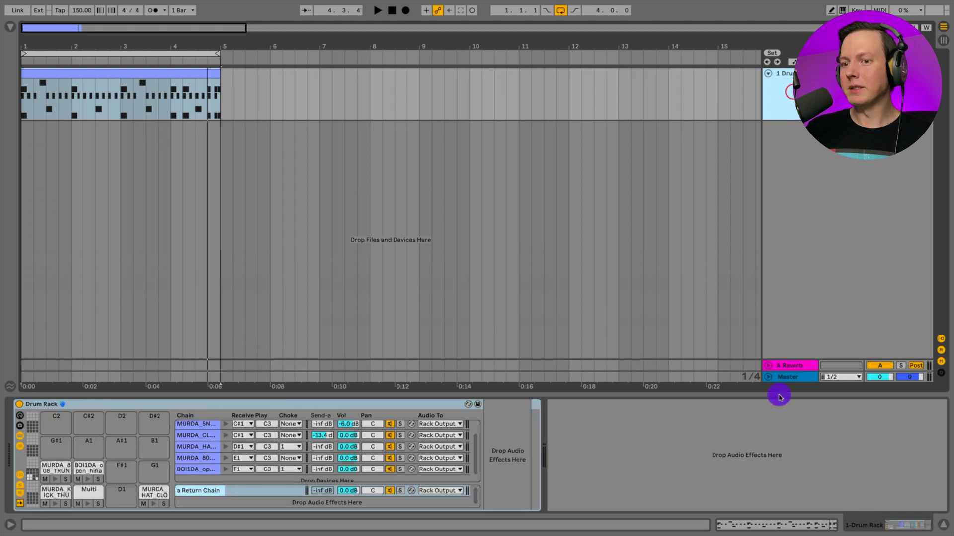
Replace the Drum Rack's return chain with a new one routed out to A-Reverb.
key("Delete")
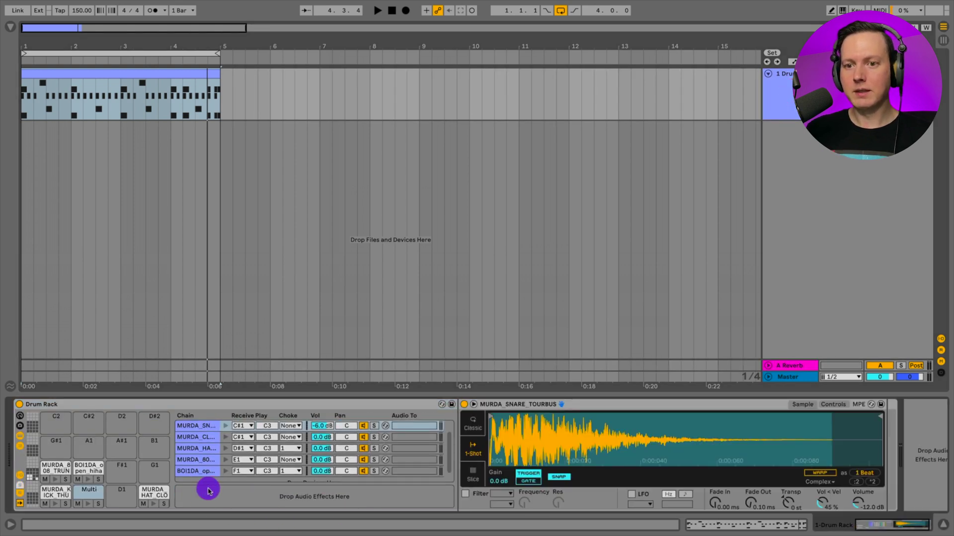
left_click(199, 491)
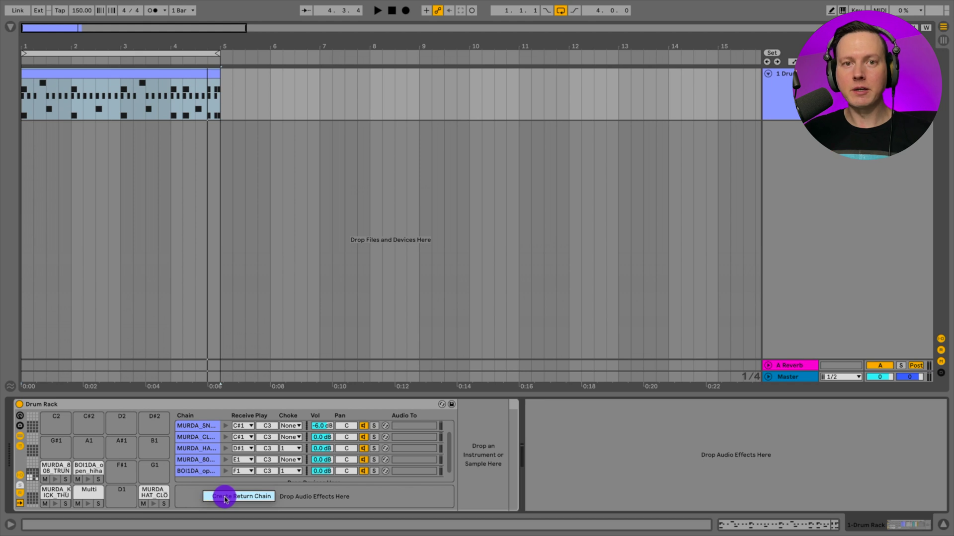
left_click(225, 497)
left_click(439, 491)
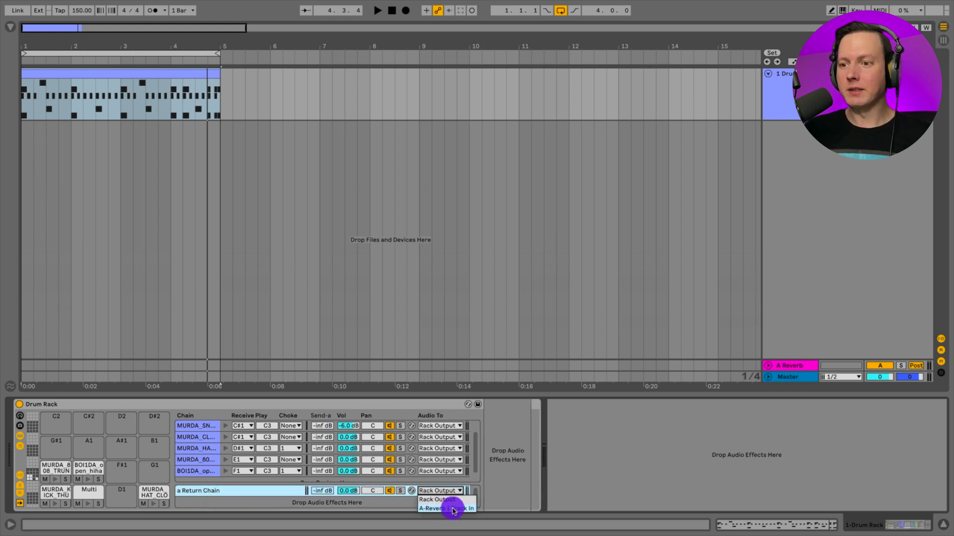
left_click(452, 509)
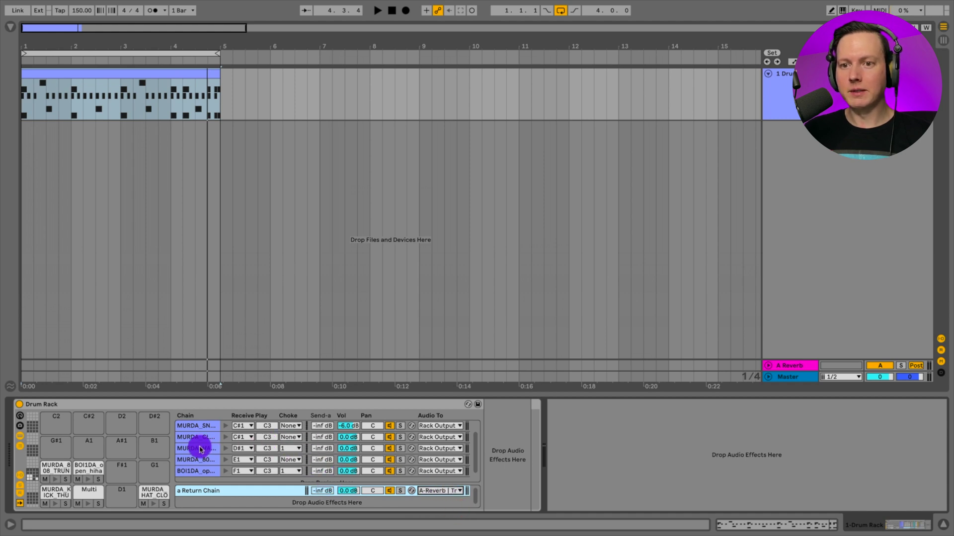
Set the clap chain's send to -12 dB while the drums play.
left_click(322, 438)
key("space")
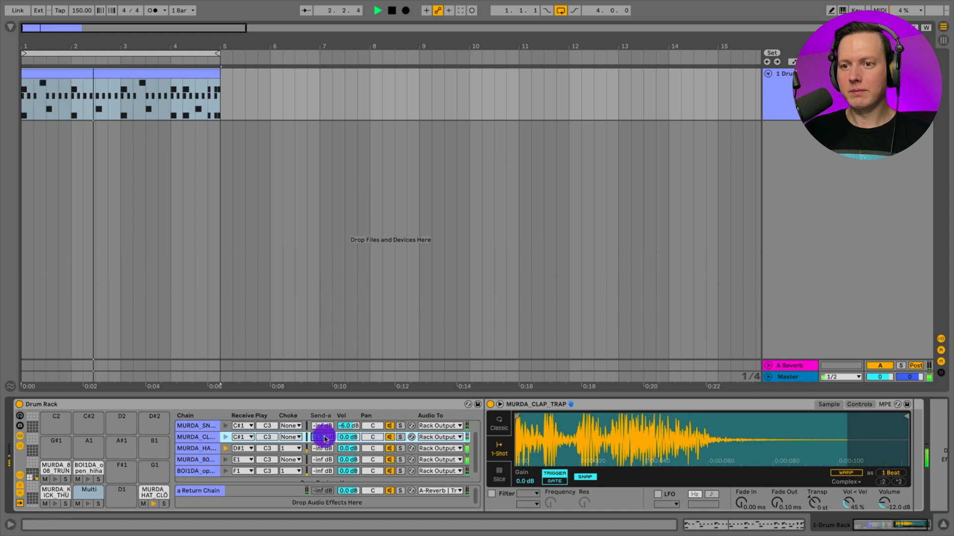
key("Return")
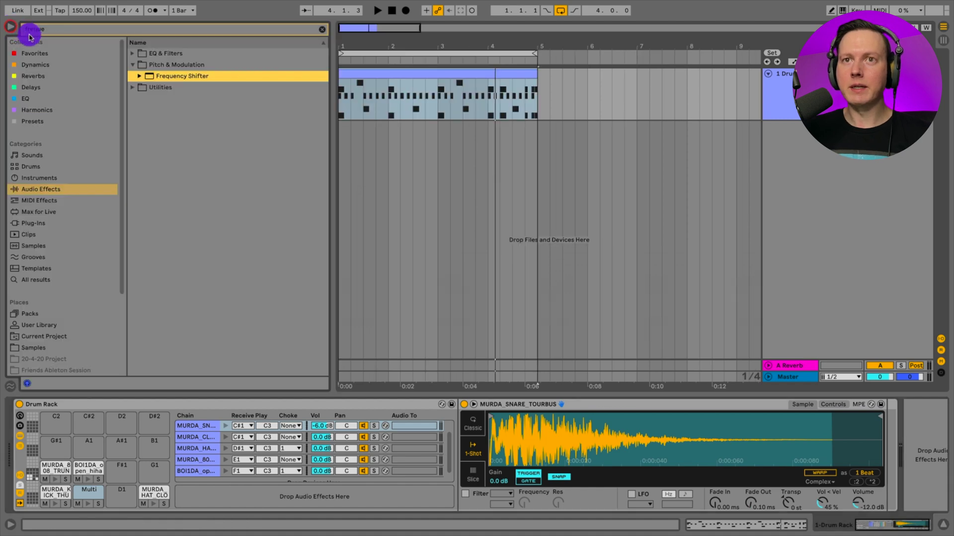
Add Frequency Shifter as a rack return chain and route the closed hi-hat into it.
left_click_drag(153, 80, 231, 497)
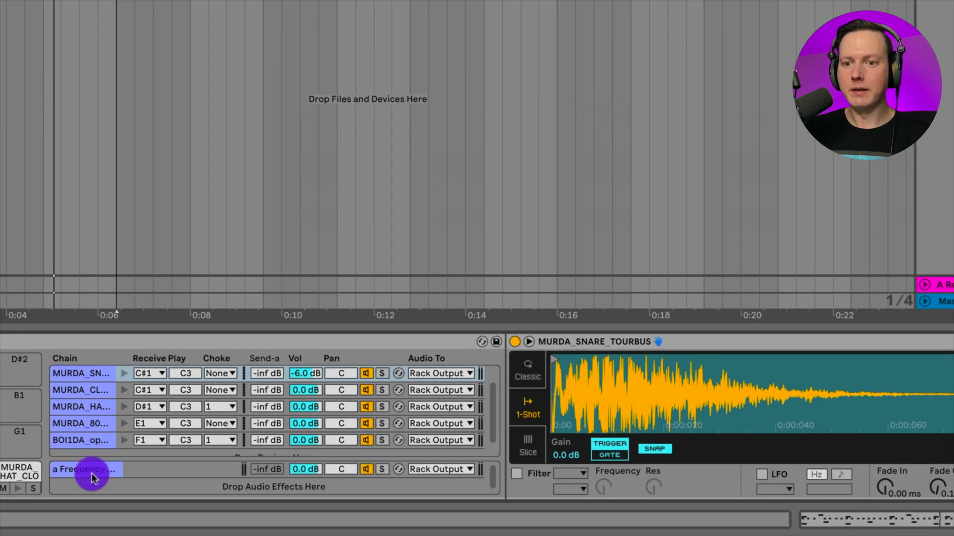
left_click(126, 478)
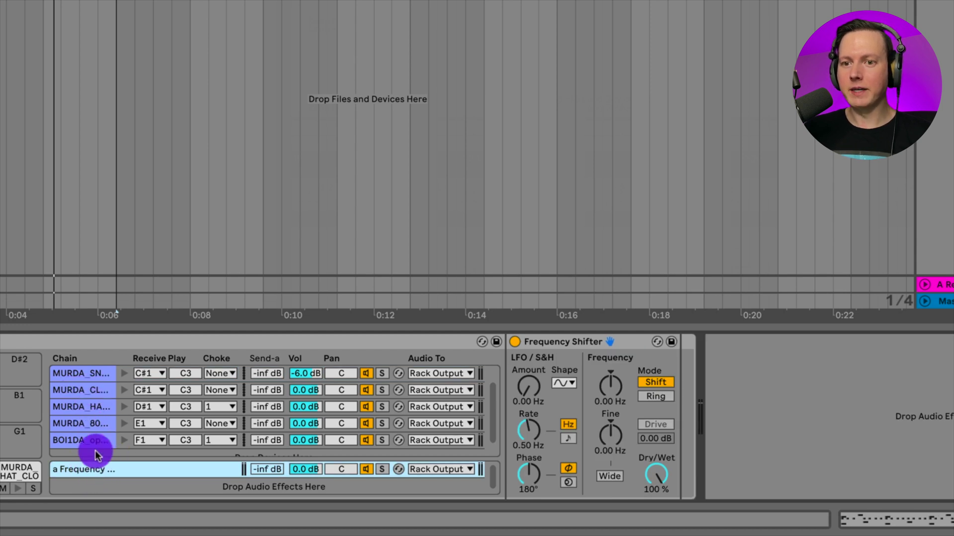
scroll(96, 417, "up", 2)
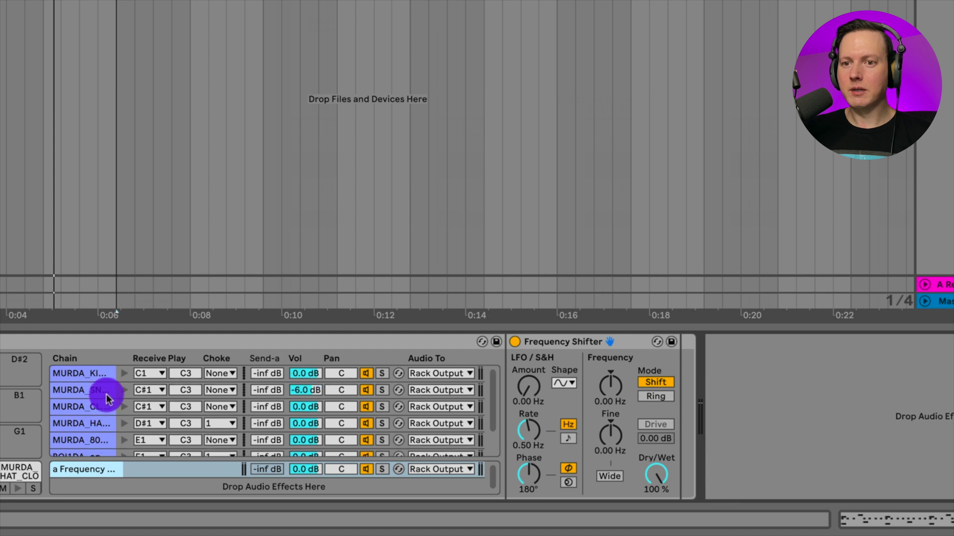
left_click(94, 424)
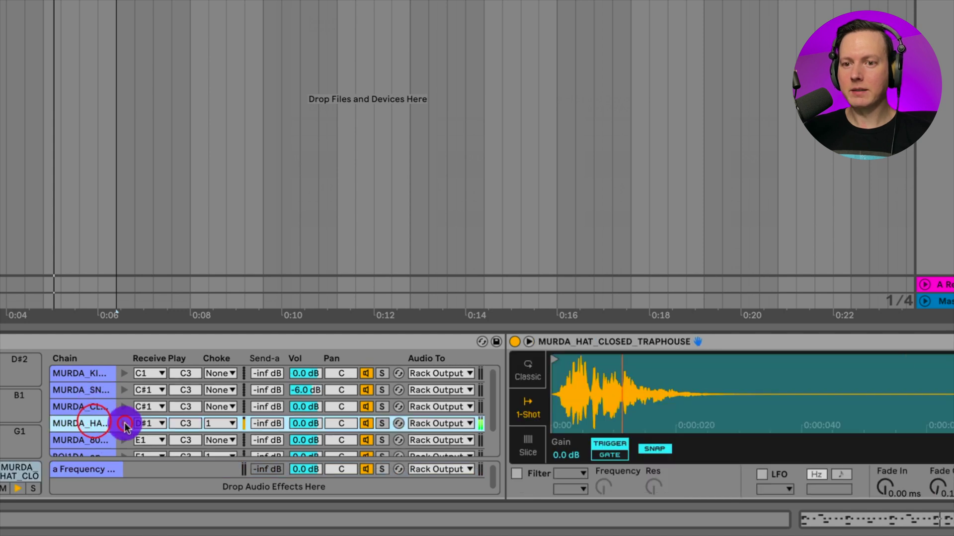
left_click(449, 425)
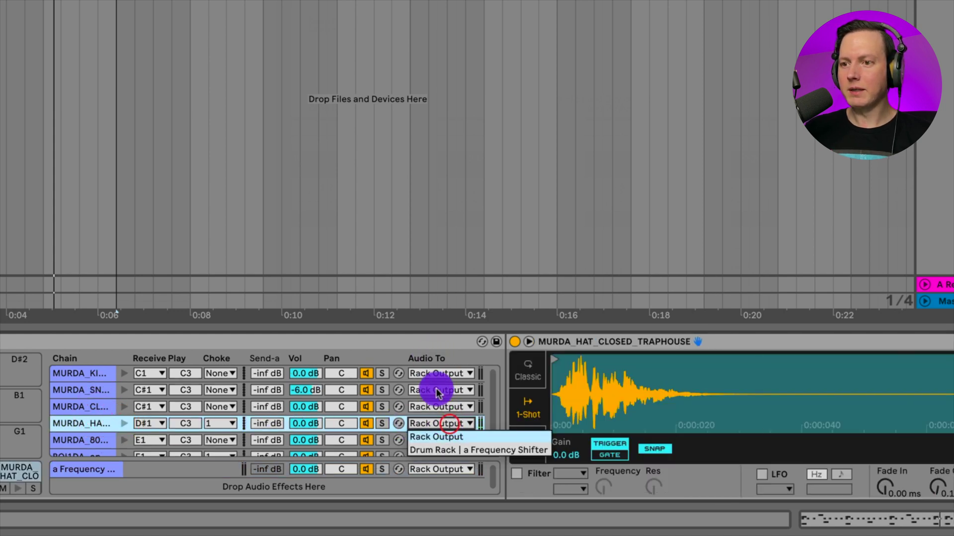
left_click(451, 451)
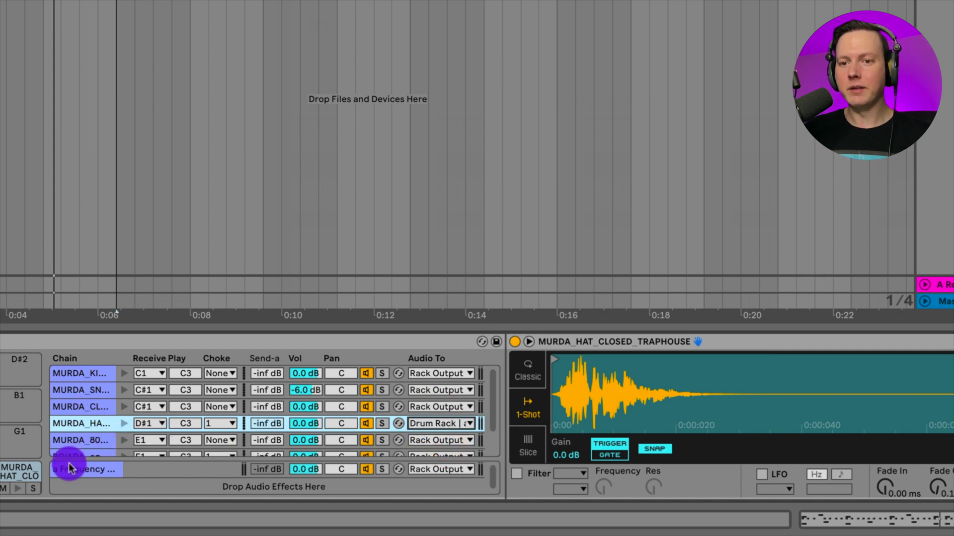
Play the drums and sweep the Frequency Shifter's frequency from 200 Hz up to 1.84 kHz.
left_click(104, 473)
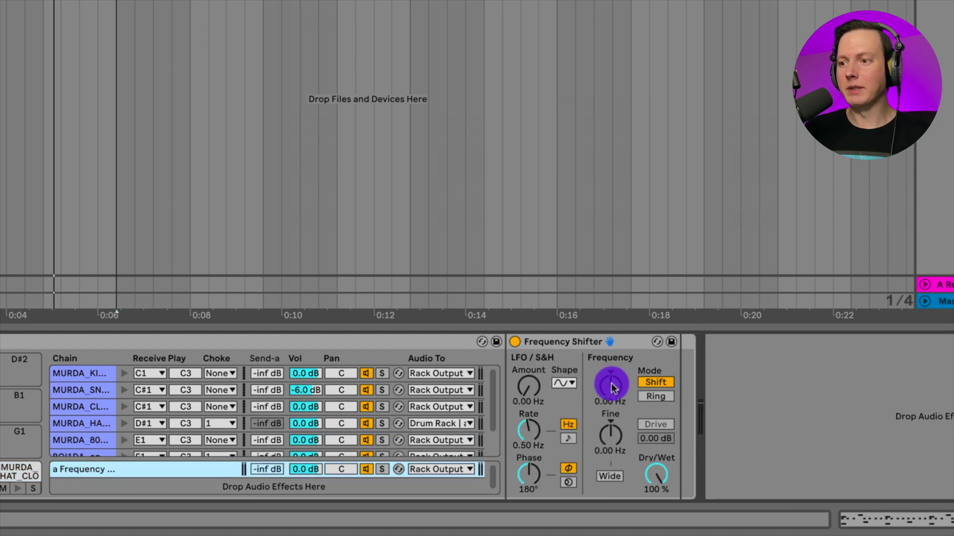
key("space")
left_click_drag(611, 383, 611, 370)
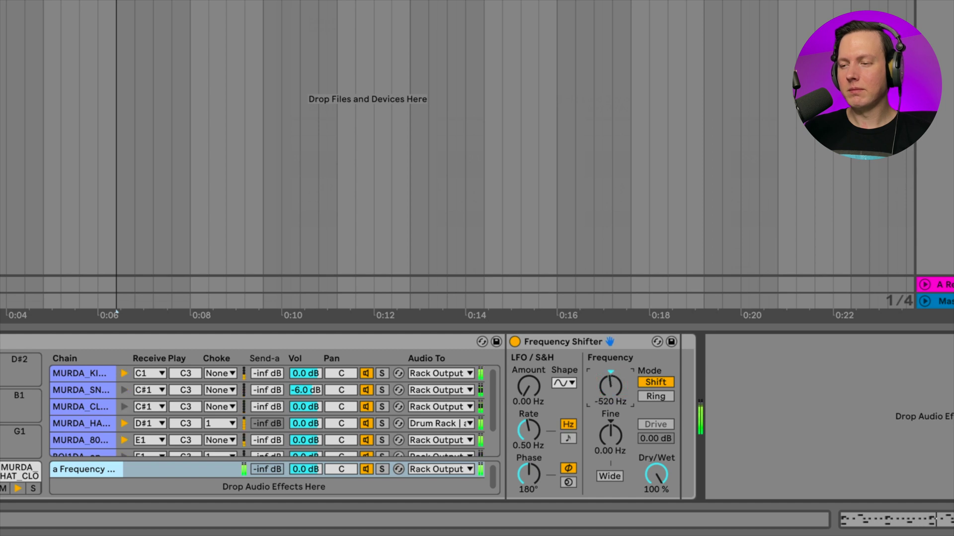
left_click_drag(611, 370, 611, 352)
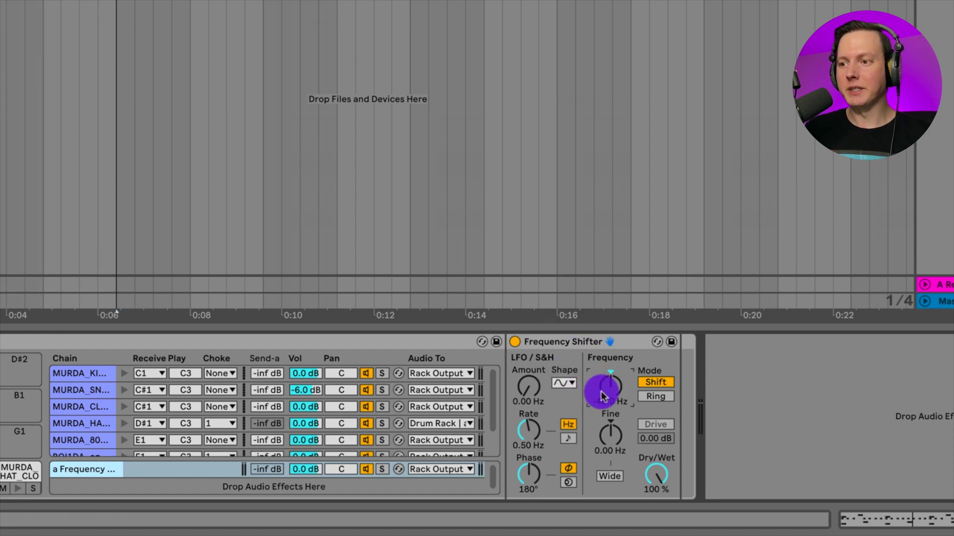
Delete the Frequency Shifter return chain and show the Drum Rack's macro controls.
left_click(88, 469)
key("Delete")
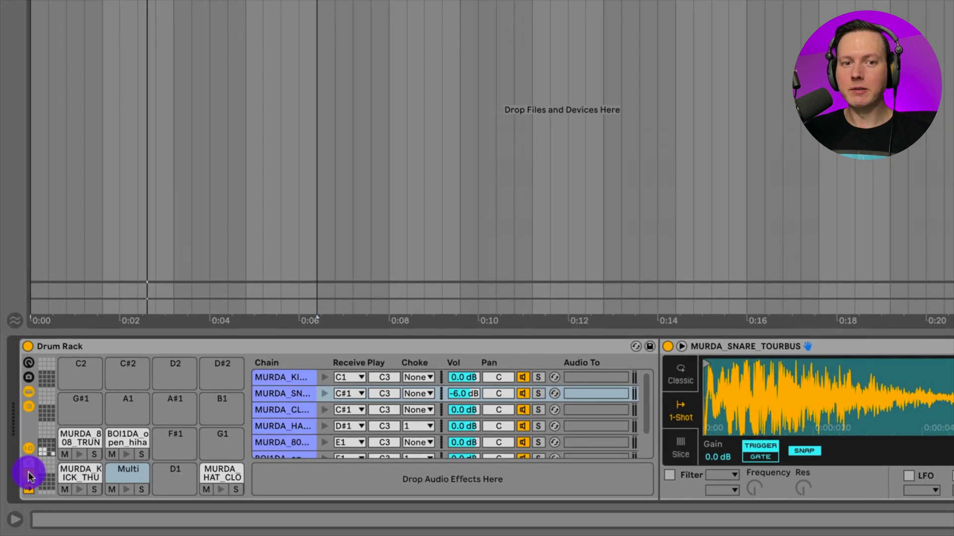
left_click(29, 476)
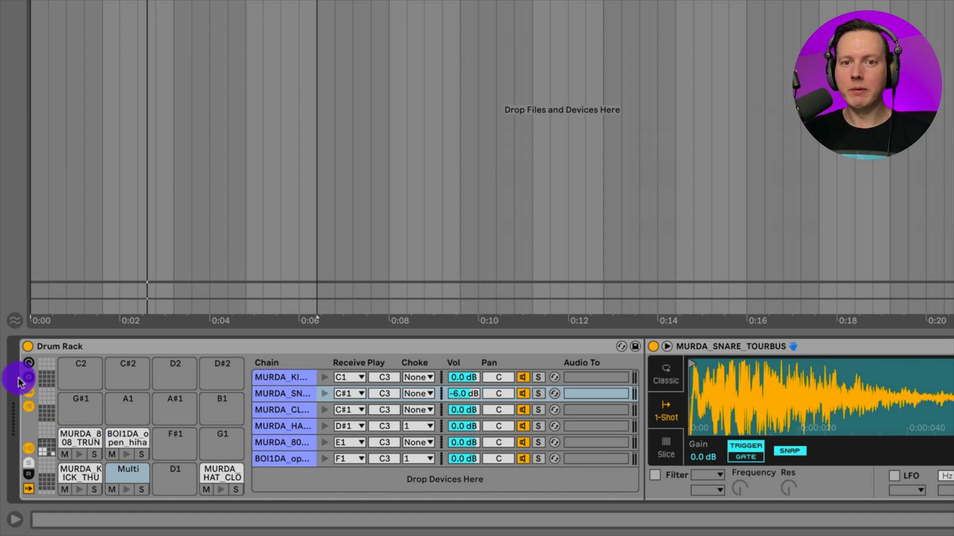
left_click(28, 364)
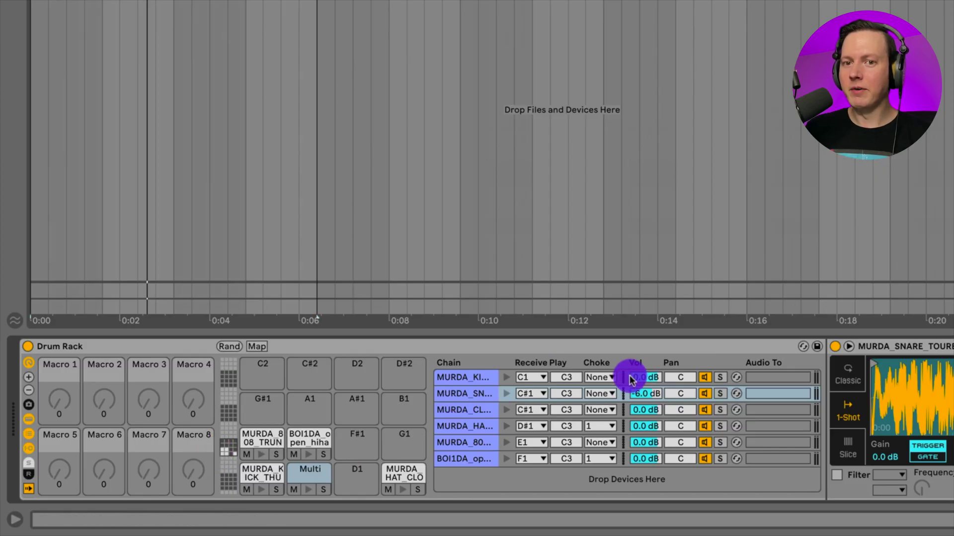
Map the kick and 808 chain volumes to Macro 1, the Chain Volume macro.
left_click(641, 394)
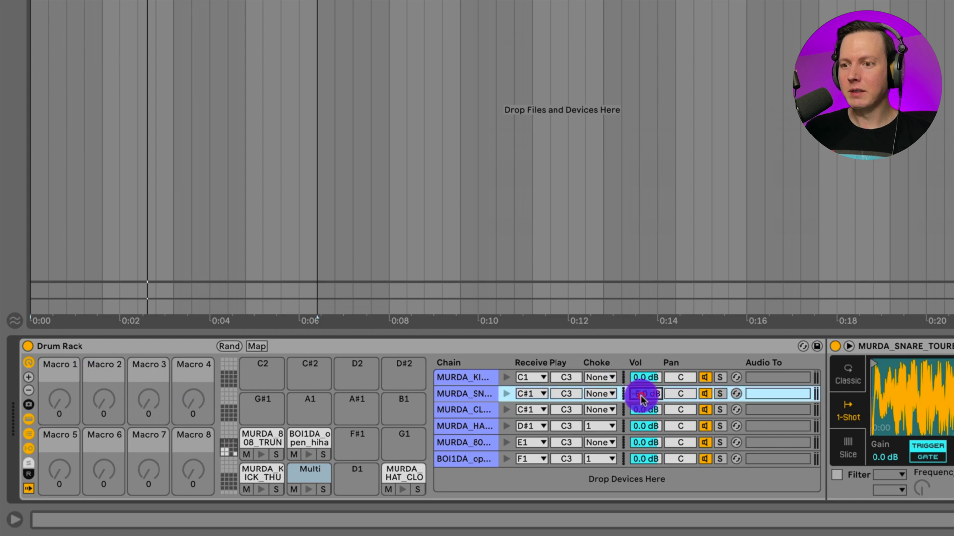
right_click(647, 378)
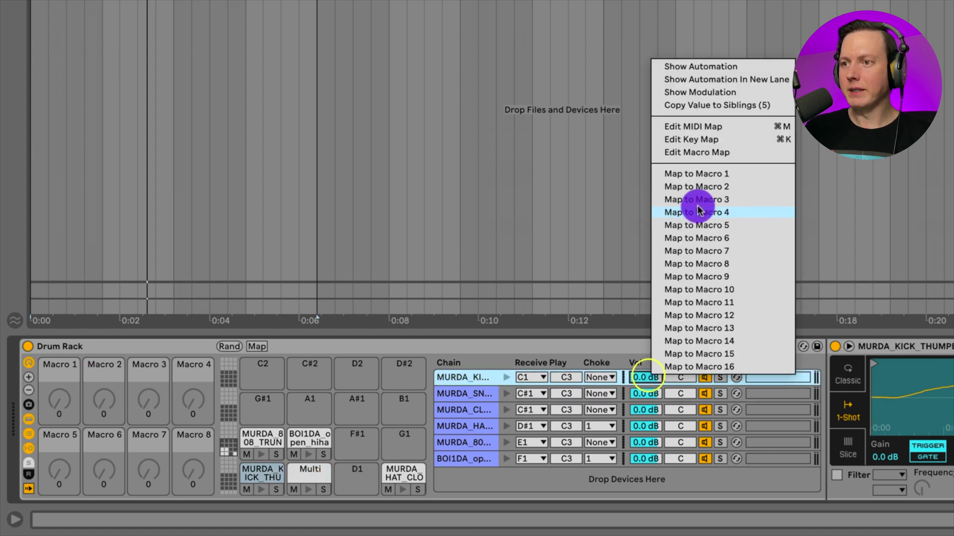
left_click(720, 174)
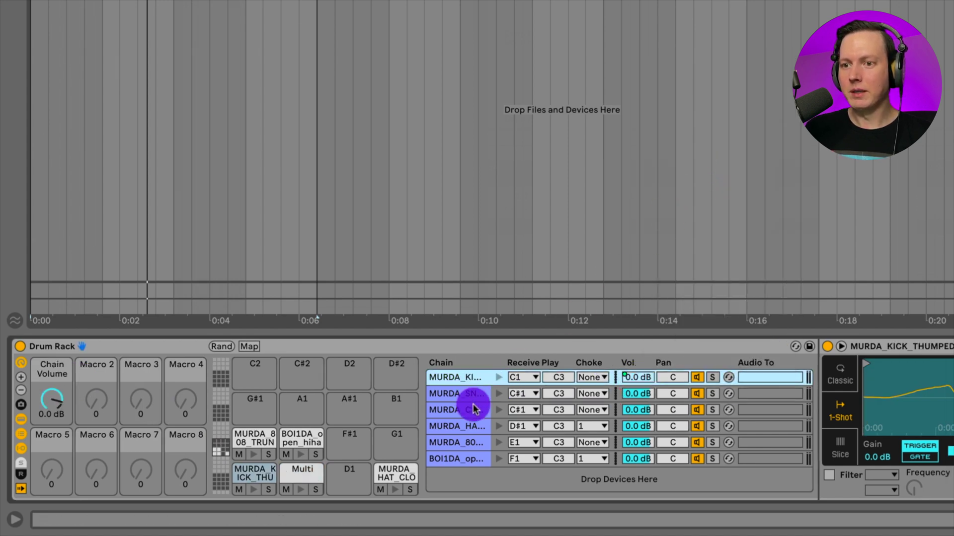
left_click(469, 443)
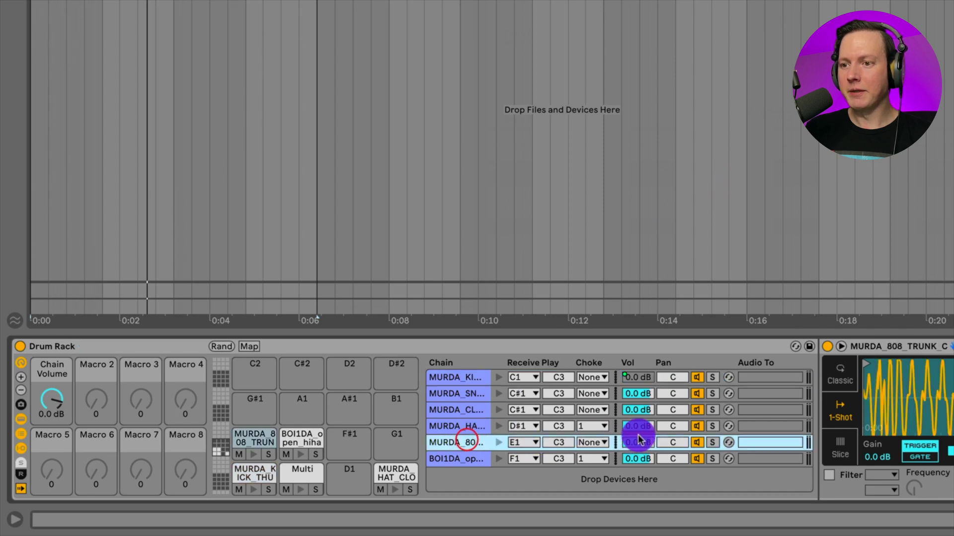
right_click(634, 441)
left_click(690, 238)
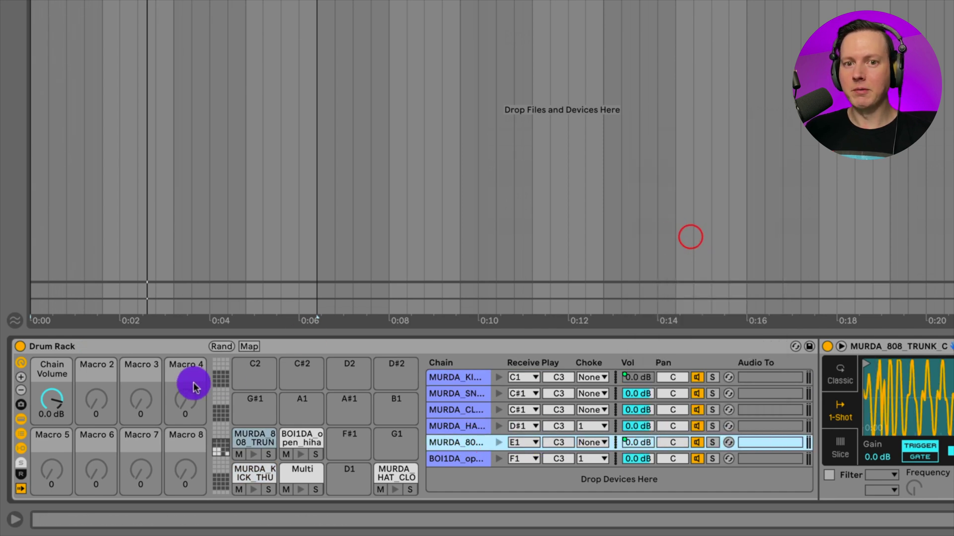
Test the Chain Volume macro down to about -11 dB, then reset it to 0.0 dB.
left_click_drag(44, 405, 44, 409)
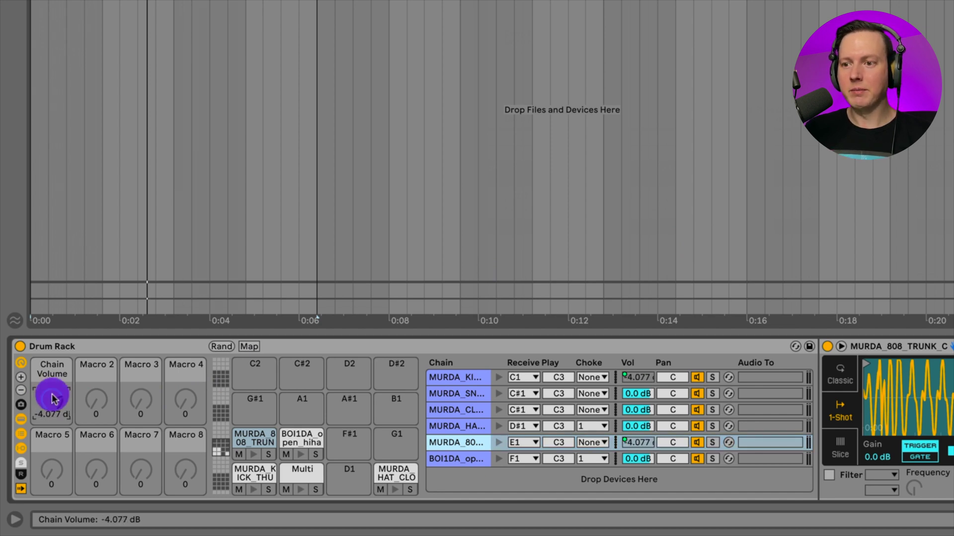
mouse_move(53, 397)
left_mouse_down()
mouse_move(54, 413)
mouse_move(52, 386)
left_mouse_up()
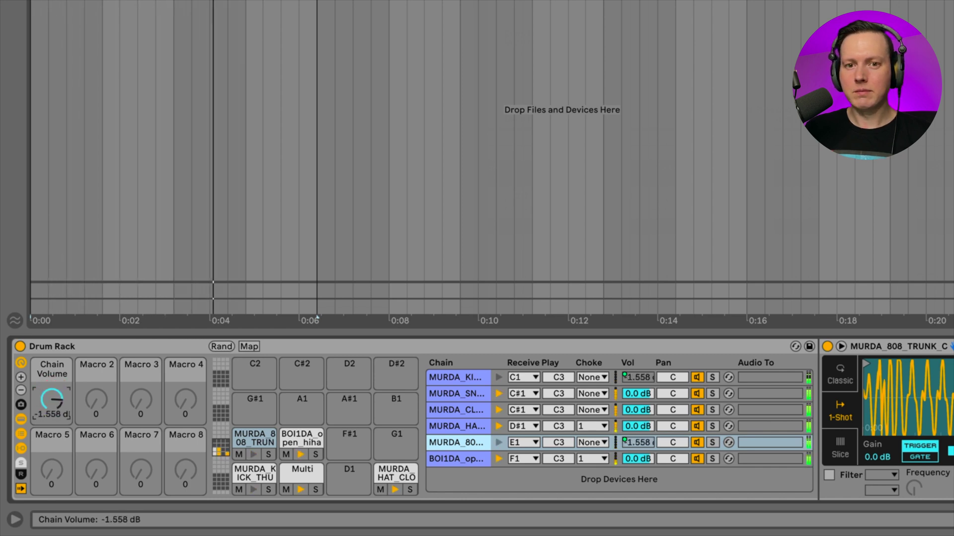
double_click(54, 399)
left_click(247, 351)
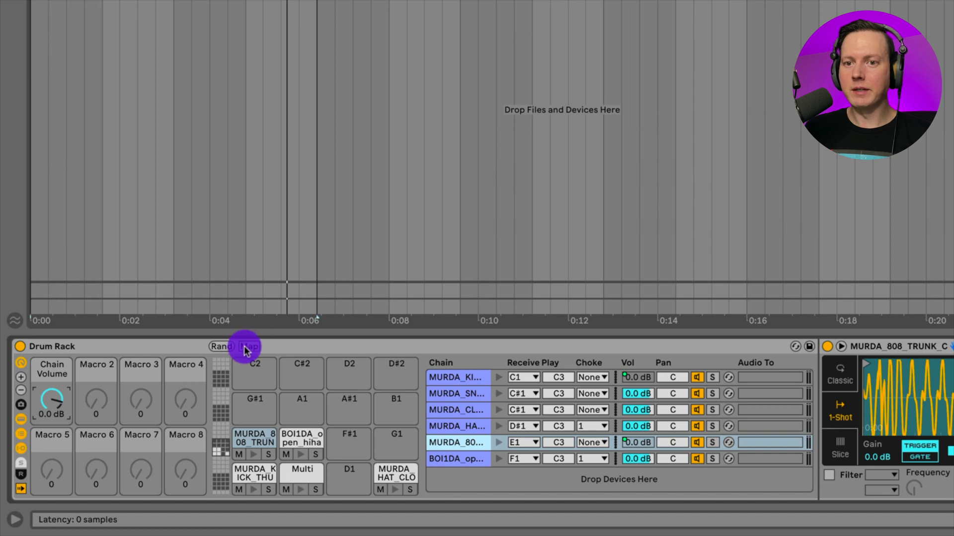
left_click(247, 350)
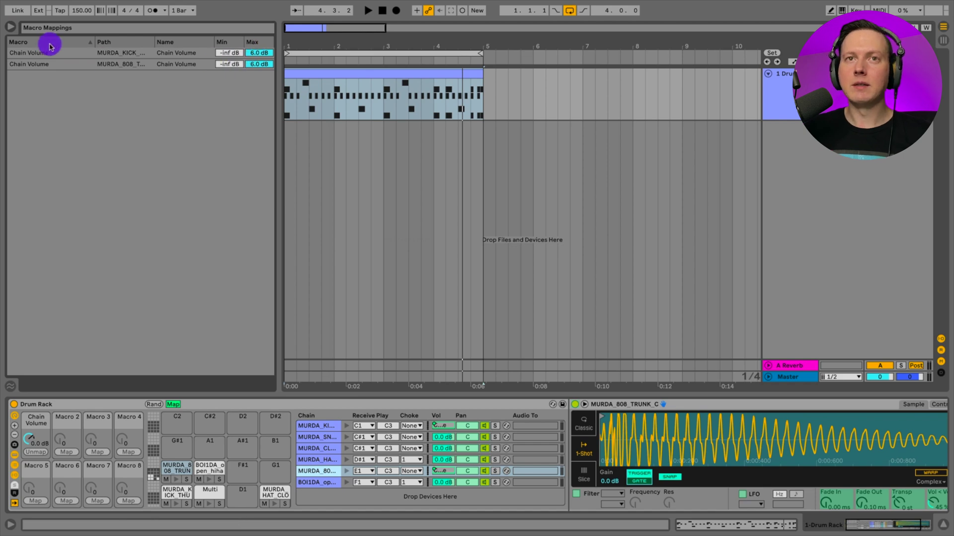
left_click(10, 27)
left_click(173, 404)
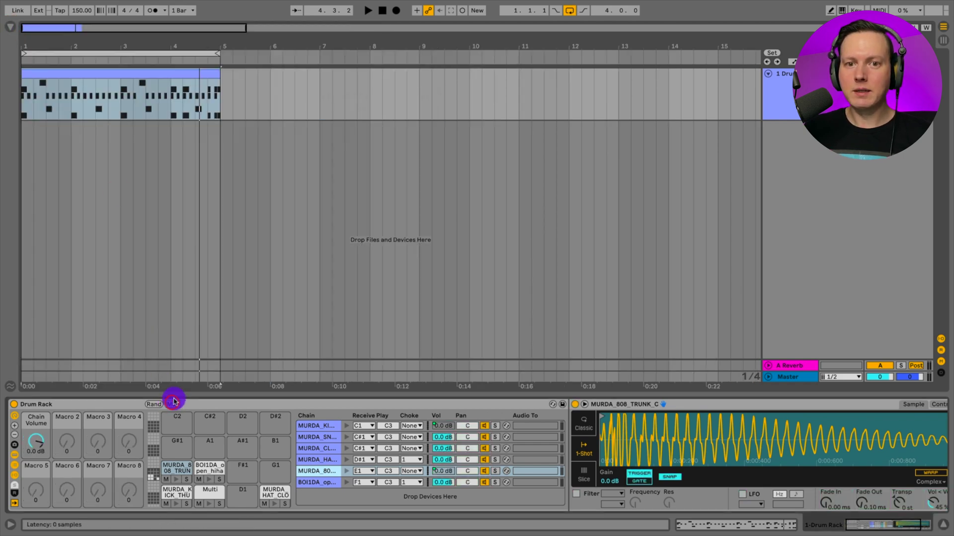
Store Variation 1 with Chain Volume turned down, then reset it to 0 dB and store Variation 2.
left_click(14, 445)
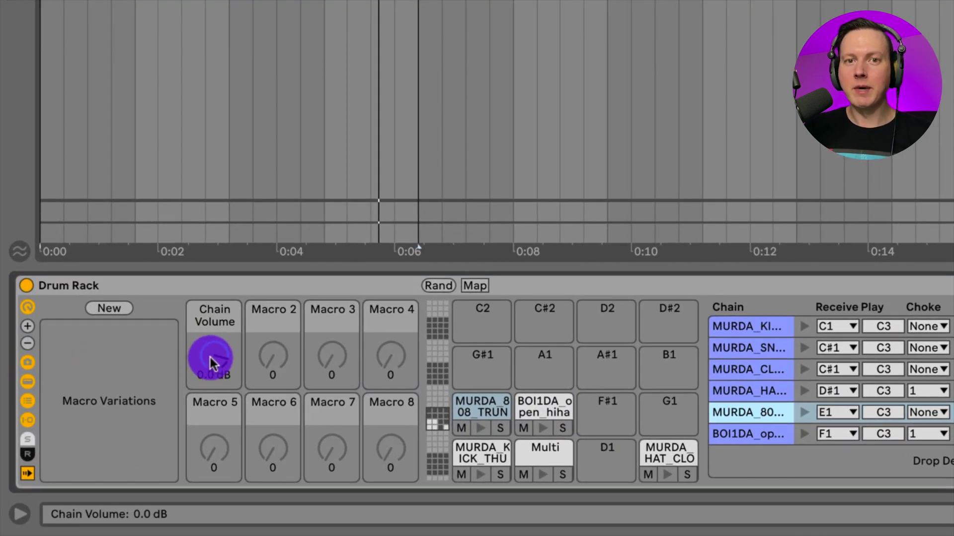
left_click_drag(210, 357, 210, 370)
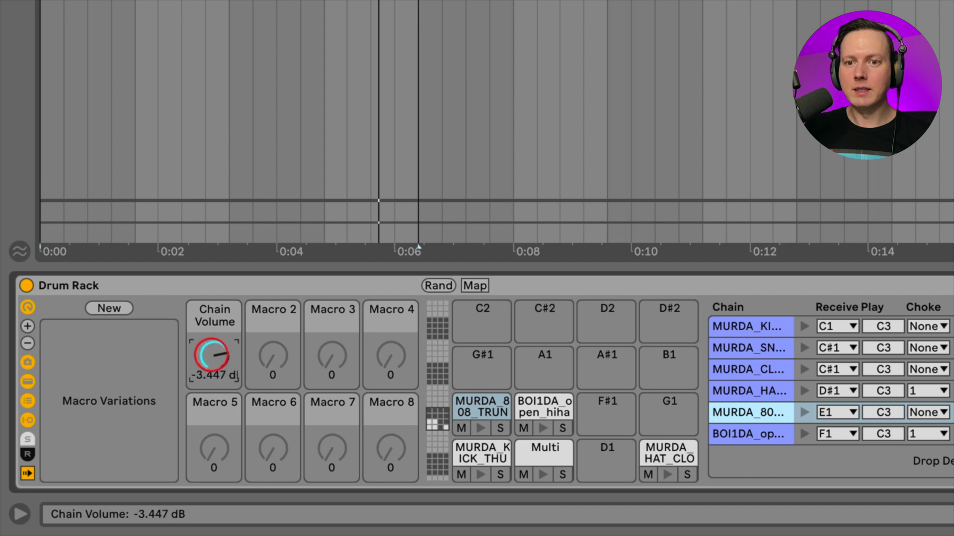
left_click(114, 308)
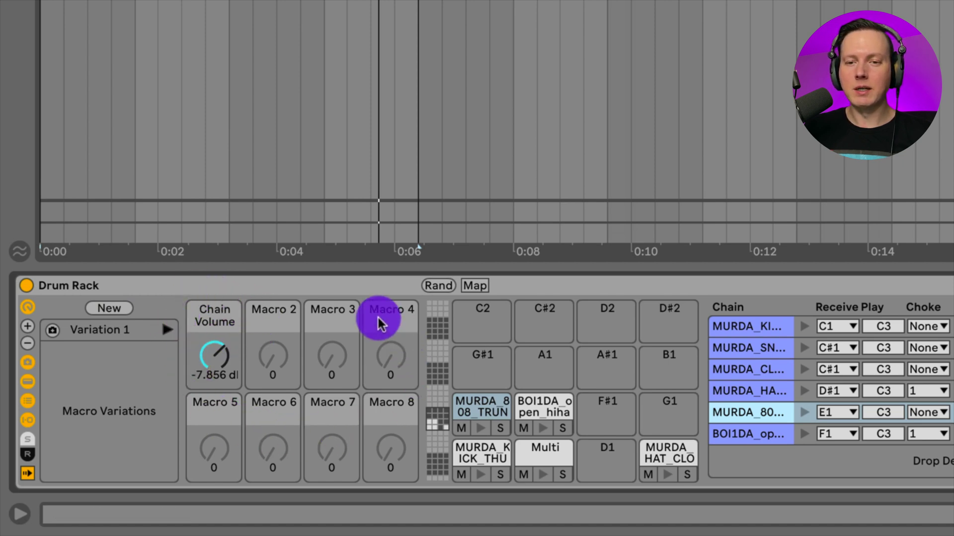
double_click(214, 357)
left_click(115, 308)
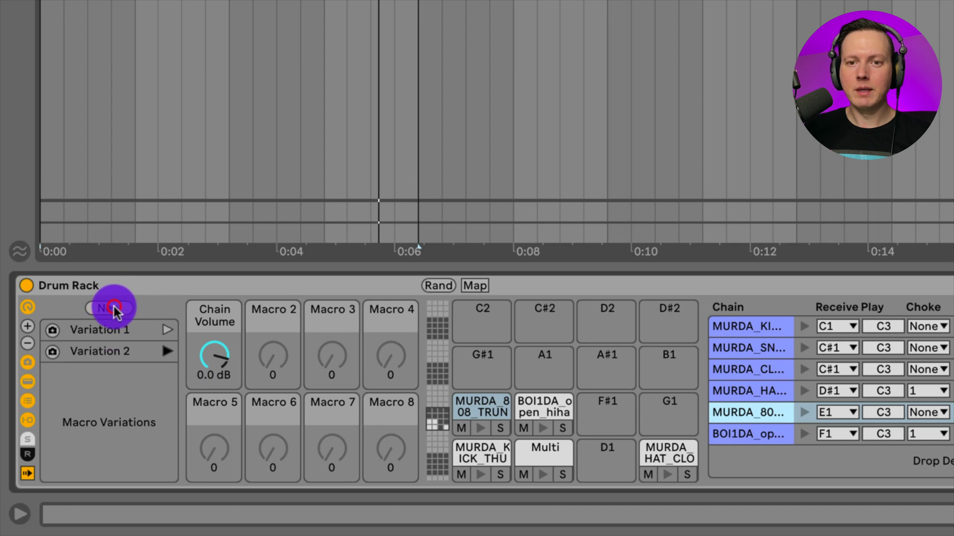
Recall Variation 1 and Variation 2 alternately to compare them.
left_click(166, 331)
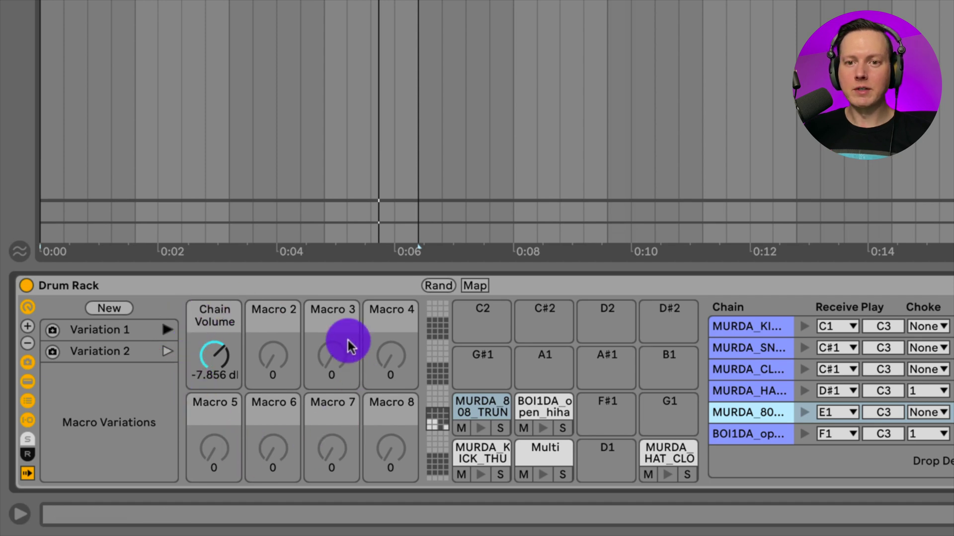
left_click(92, 350)
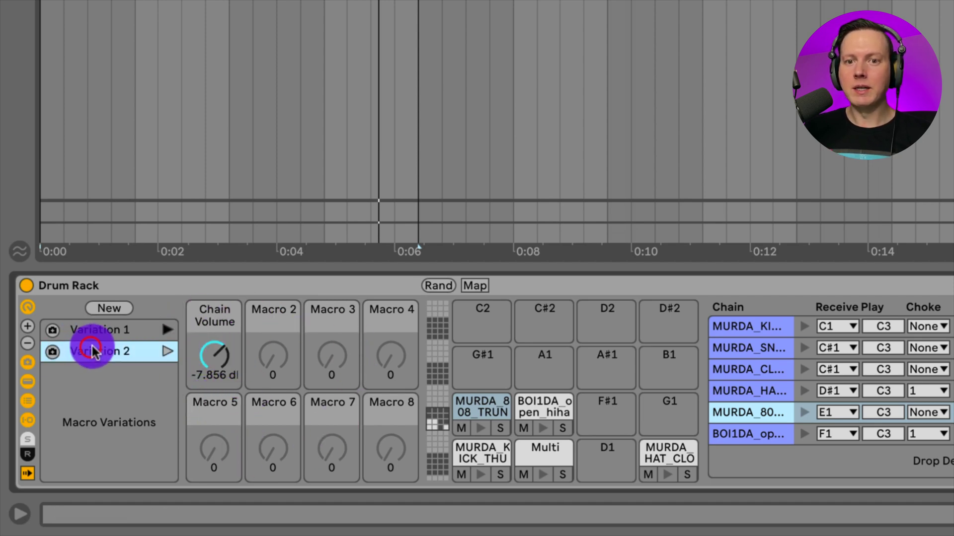
left_click(159, 350)
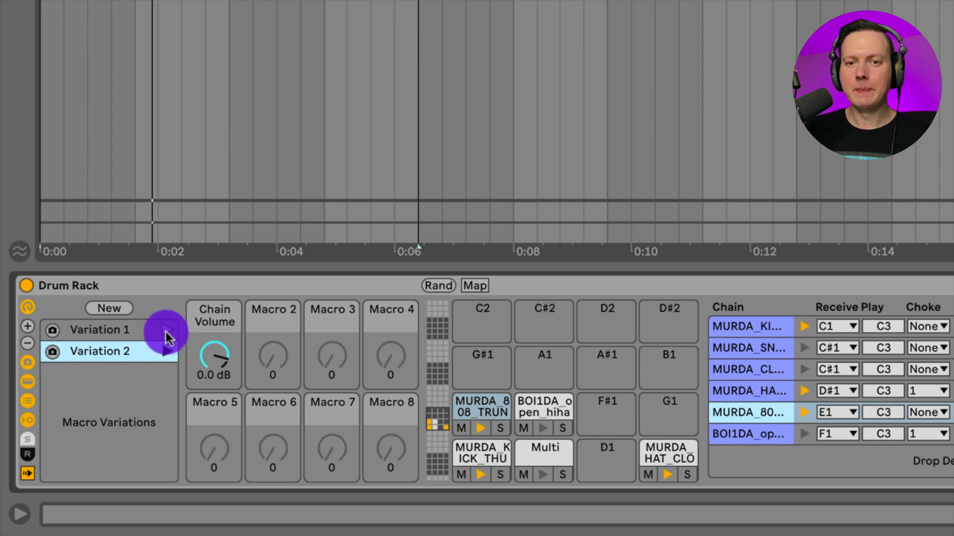
left_click(167, 332)
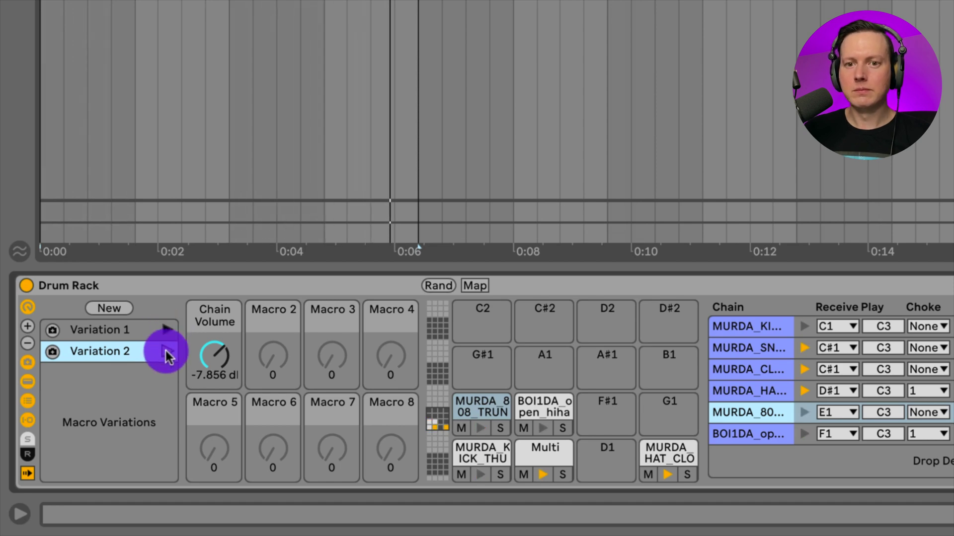
left_click(165, 352)
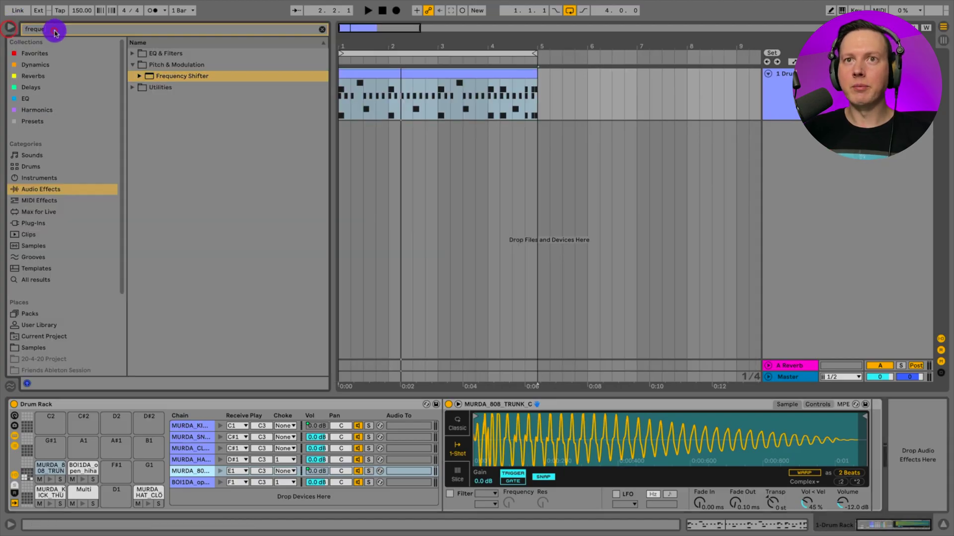
Add a Compressor from the Dynamics effects to the 808 chain and show its meters.
type("compr")
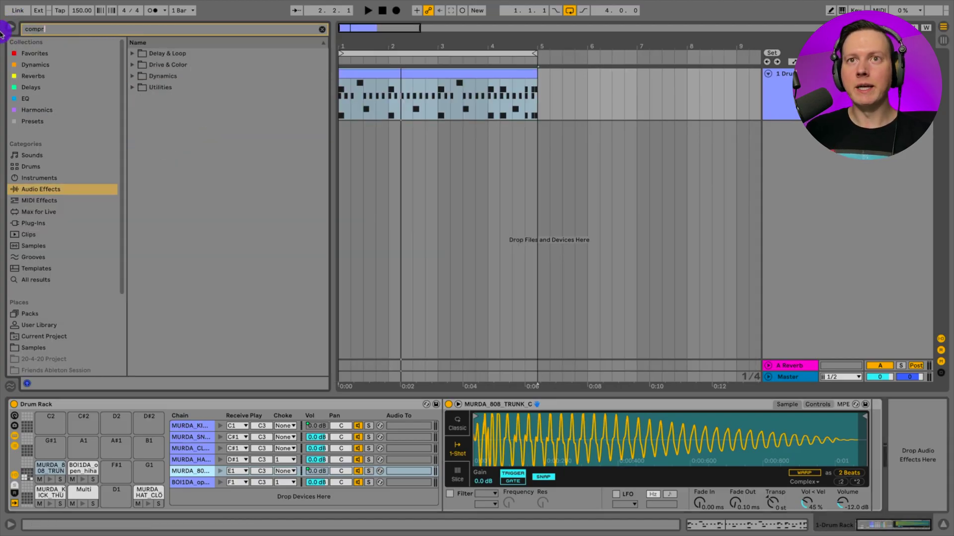
left_click(132, 65)
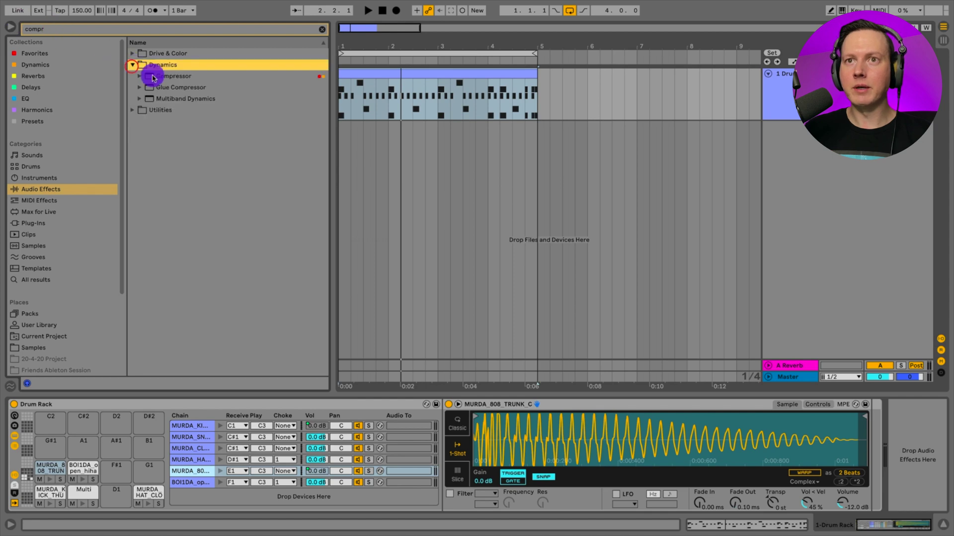
left_click_drag(173, 79, 876, 458)
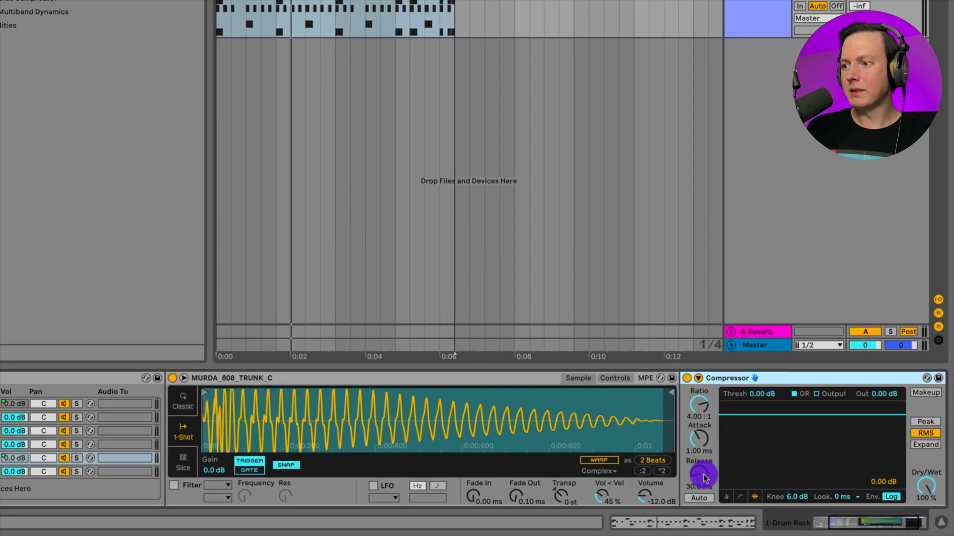
left_click(764, 503)
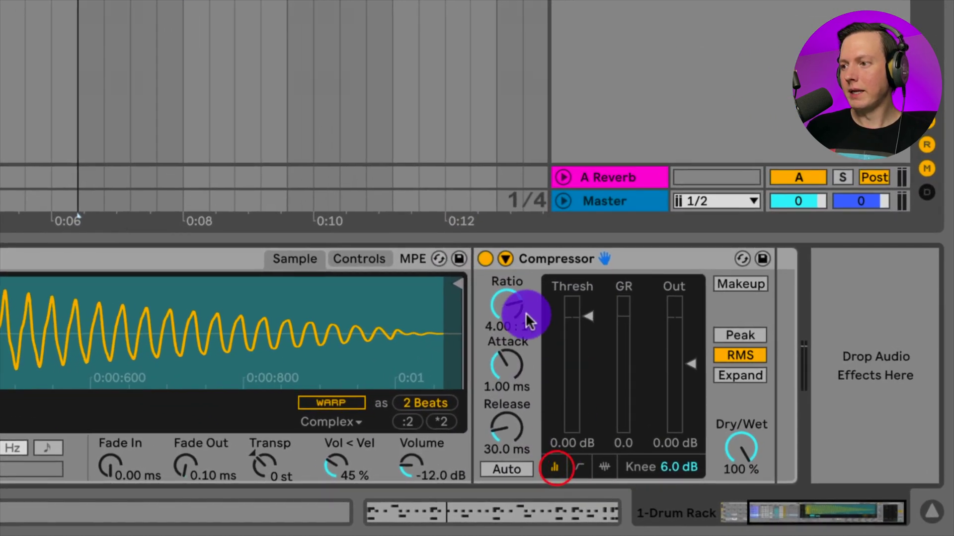
Set the Compressor to inf:1 ratio, -15.3 dB threshold, 0.24 ms attack, 137 ms release, -0.33 dB output.
left_click_drag(508, 306, 500, 271)
mouse_move(584, 317)
left_mouse_down()
mouse_move(575, 320)
mouse_move(585, 319)
left_mouse_up()
left_click_drag(511, 360, 511, 366)
left_click_drag(586, 351, 585, 375)
left_click(686, 364)
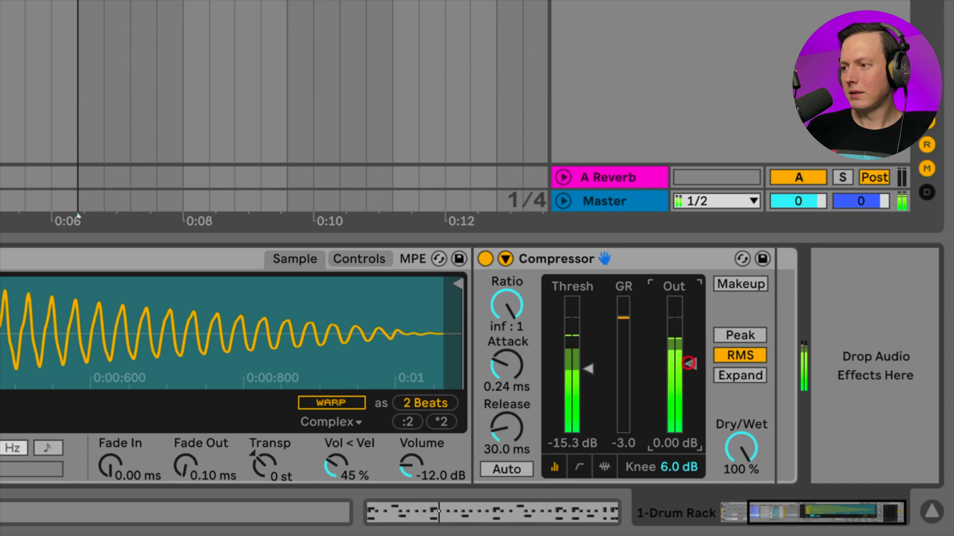
left_click_drag(685, 364, 687, 373)
left_click_drag(506, 427, 503, 412)
left_click_drag(681, 379, 685, 373)
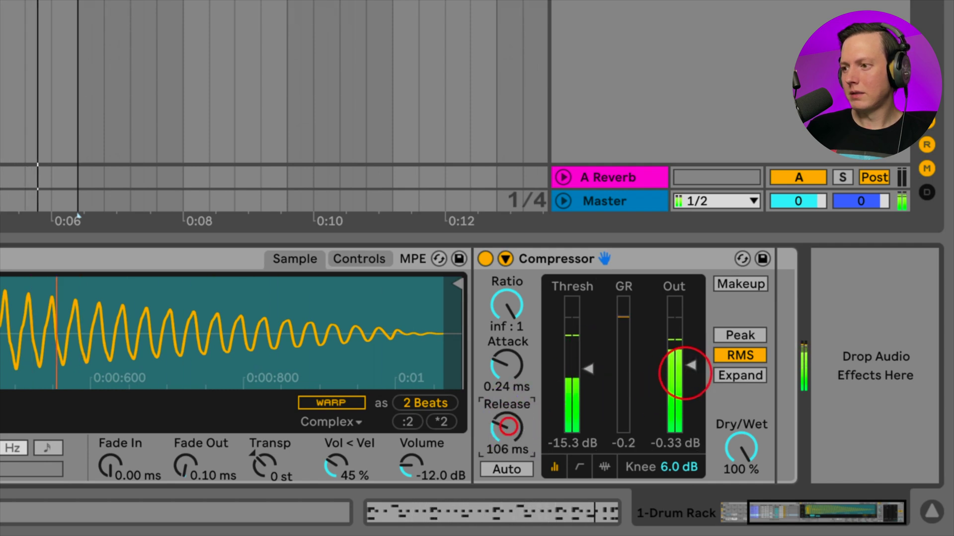
left_click_drag(506, 431, 511, 425)
left_click(558, 259)
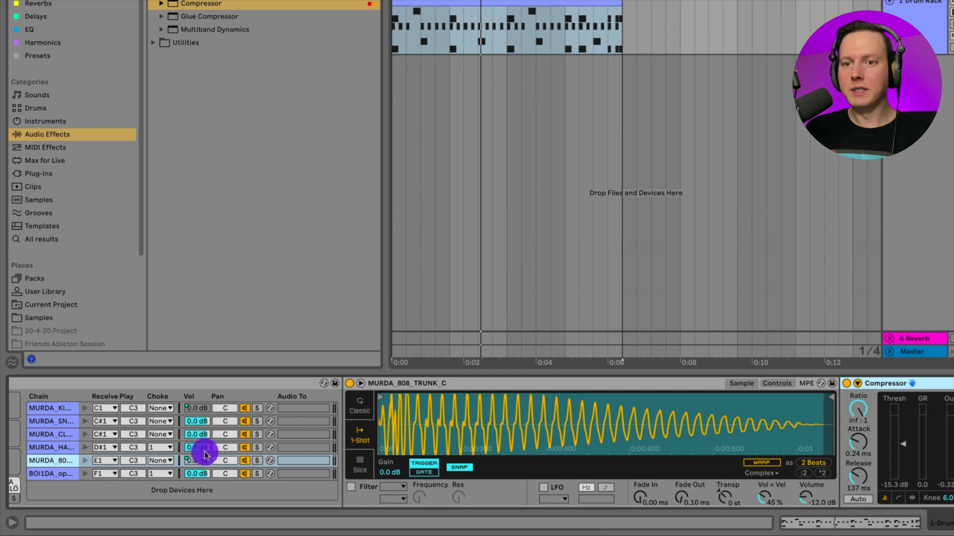
left_click(48, 449)
left_click(52, 436)
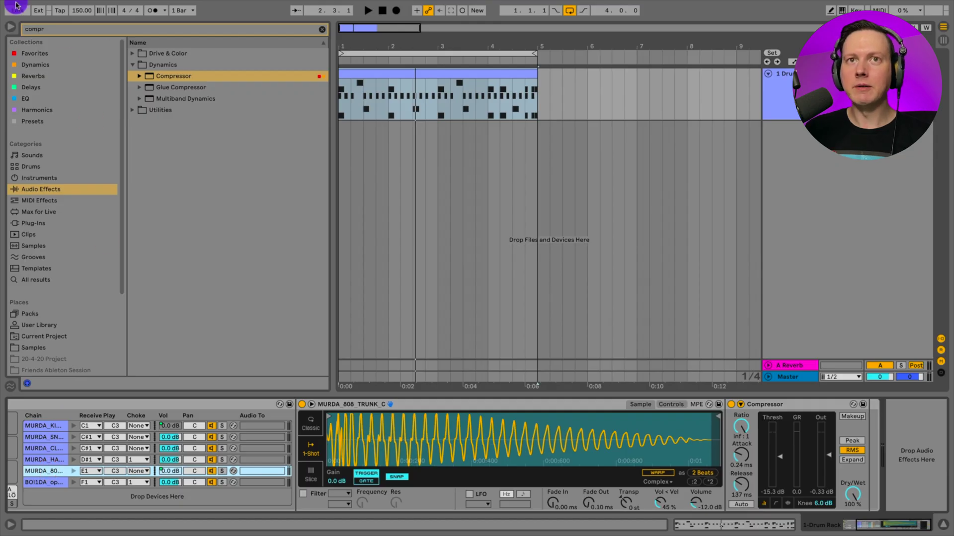
Add a second Compressor after the first on the 808 chain and enable its sidechain.
left_click(152, 77)
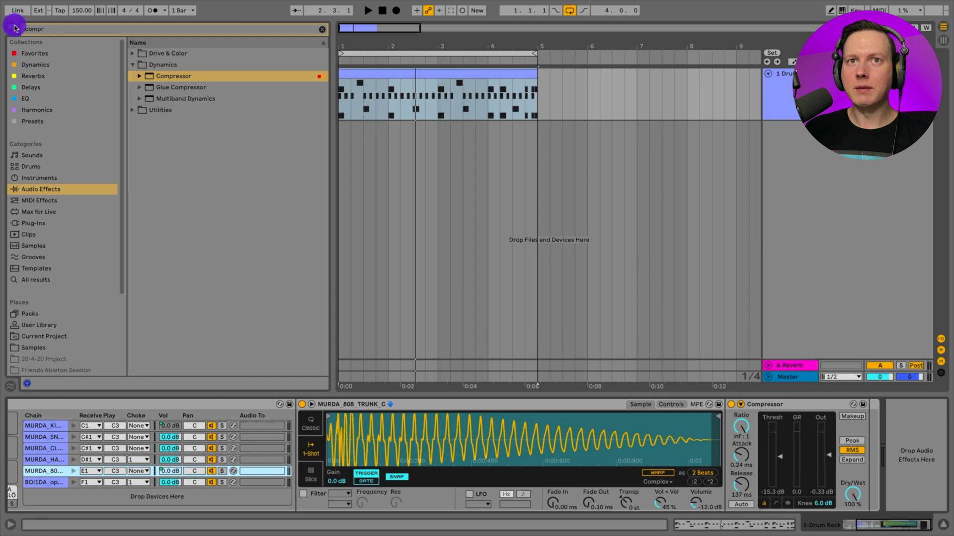
left_click_drag(156, 75, 869, 451)
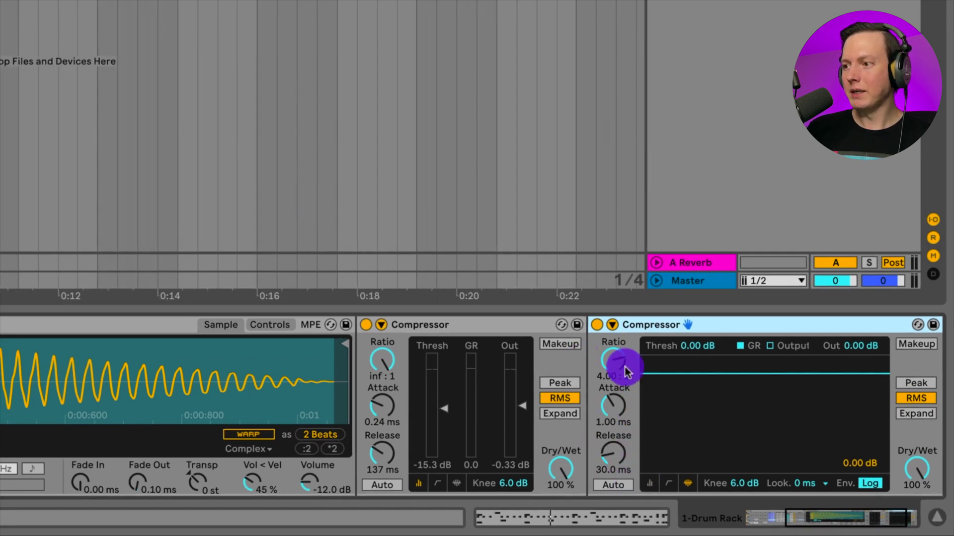
left_click(612, 324)
left_click(625, 344)
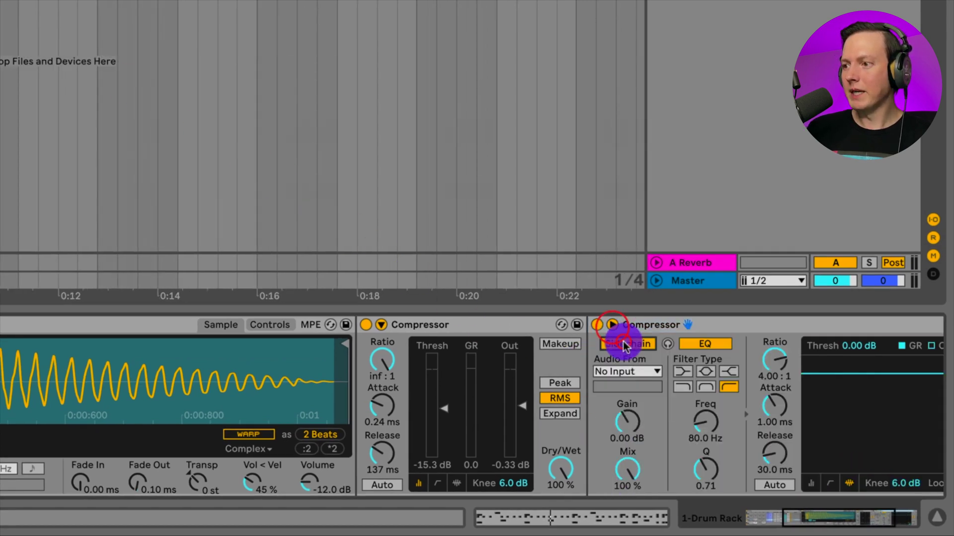
Route the sidechain from 1-Drum Rack's MURDA KICK THUMPED chain, Post FX, and show the meters.
left_click(626, 371)
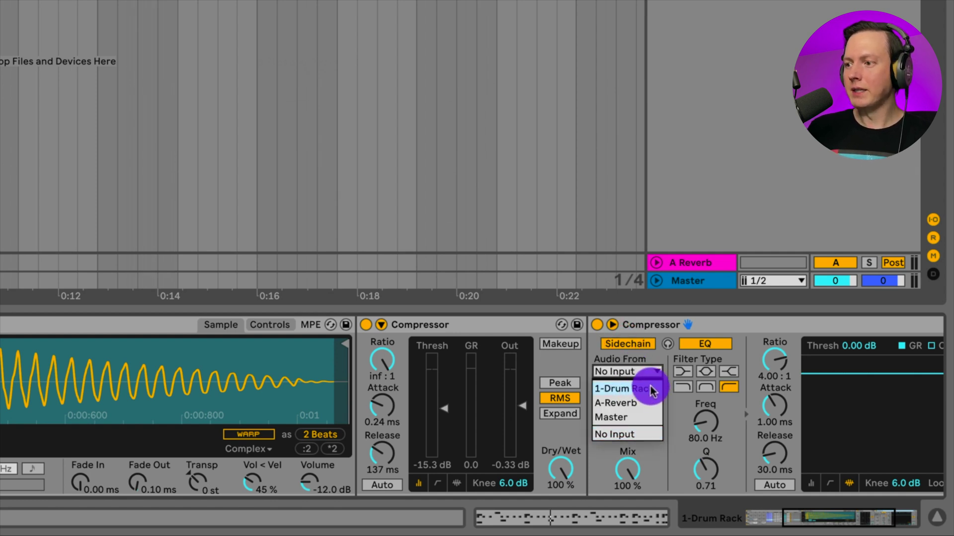
left_click(650, 390)
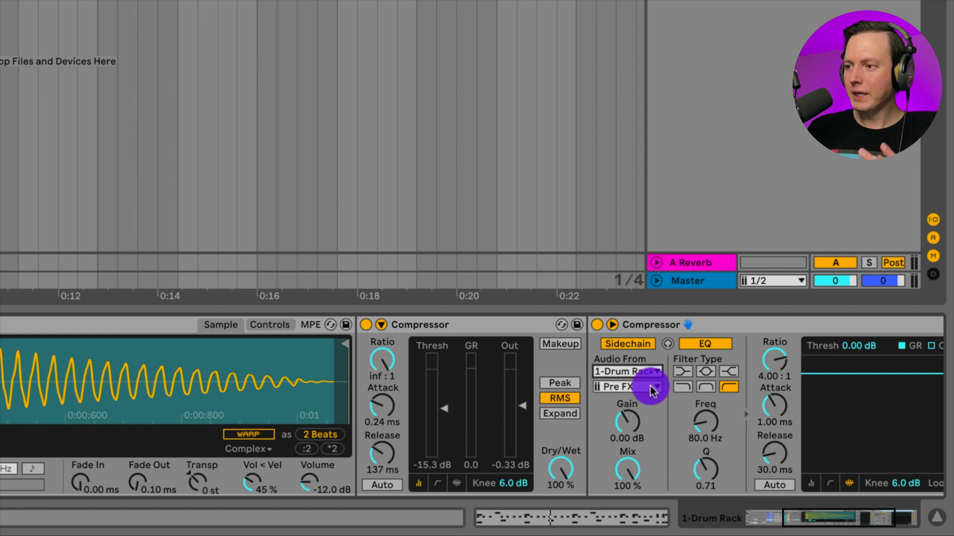
left_click(652, 388)
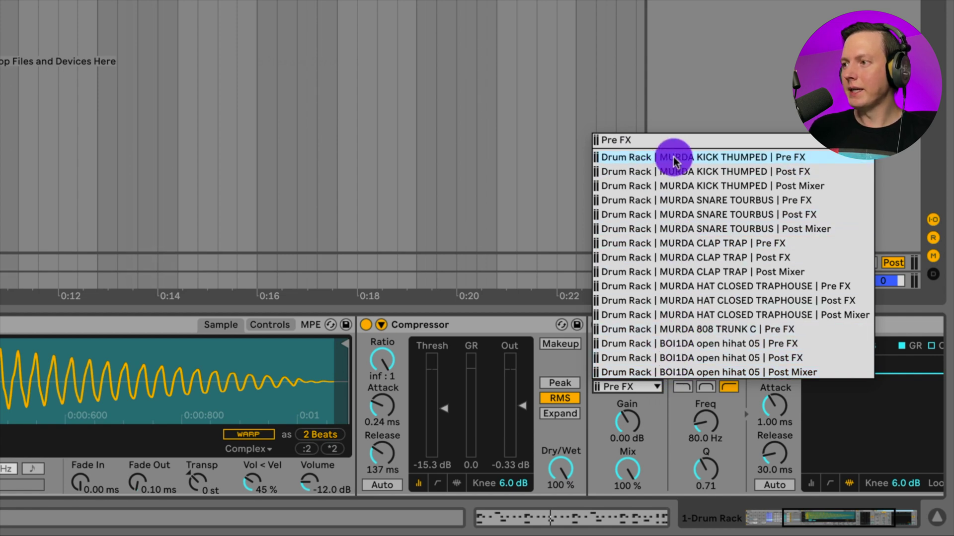
left_click(736, 170)
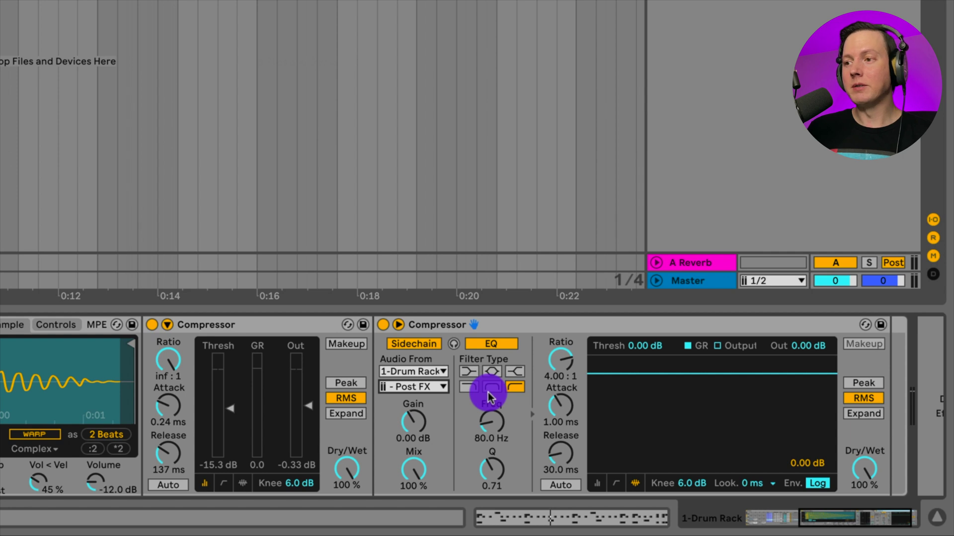
left_click(597, 483)
Drop the sidechain Compressor's threshold to around -21 dB, attack to 0.35 ms, release to 27.7 ms.
left_click_drag(620, 371, 622, 419)
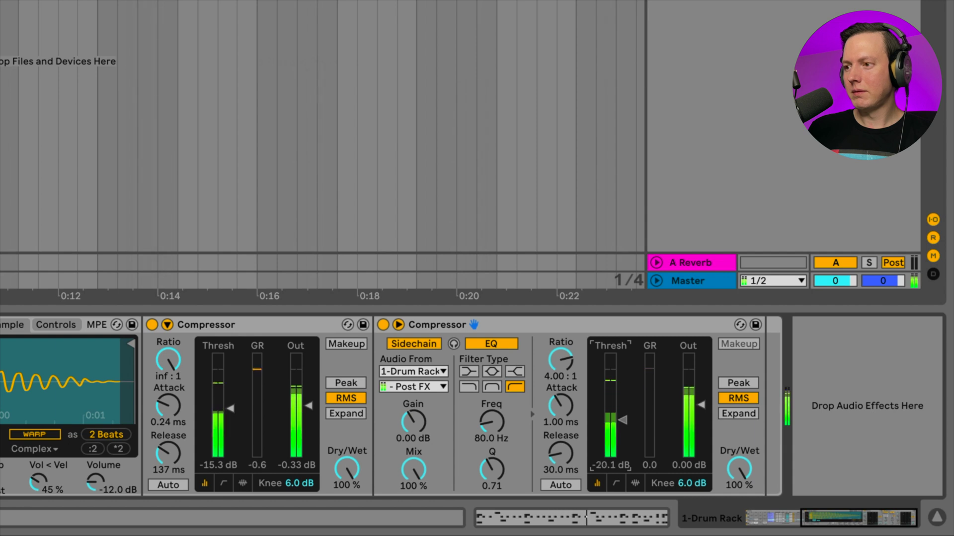
left_click_drag(560, 405, 625, 425)
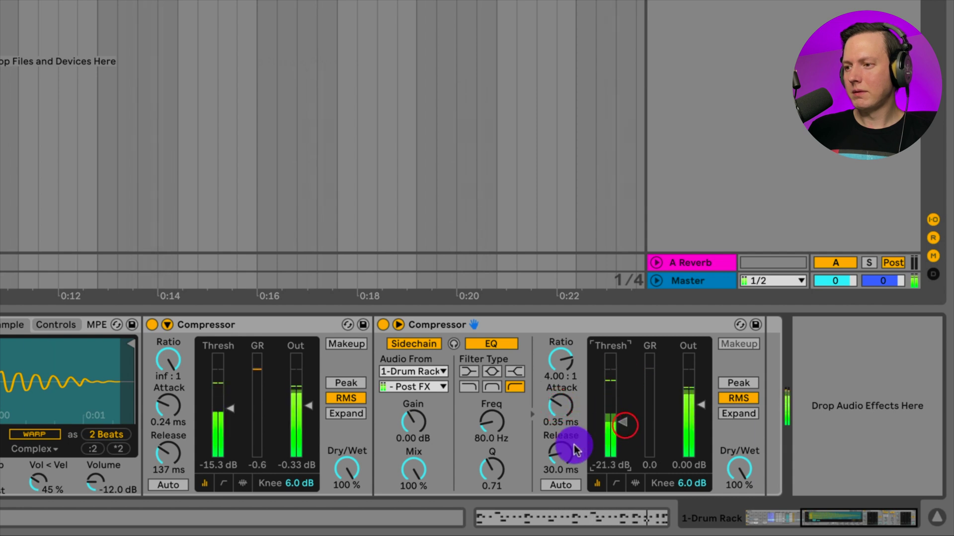
left_click_drag(569, 449, 567, 453)
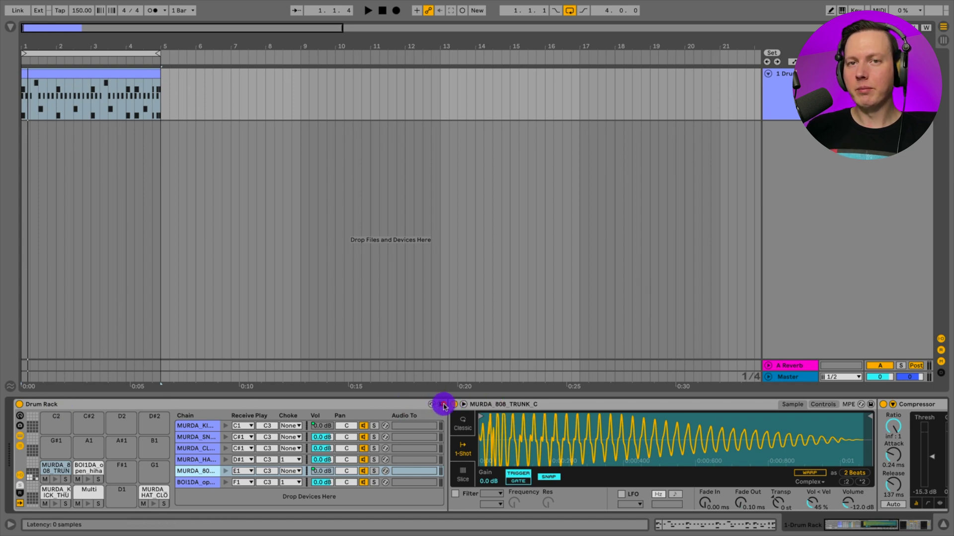
Save the Drum Rack as a hip hop drums .adg user preset, then delete it from the track.
left_click(443, 406)
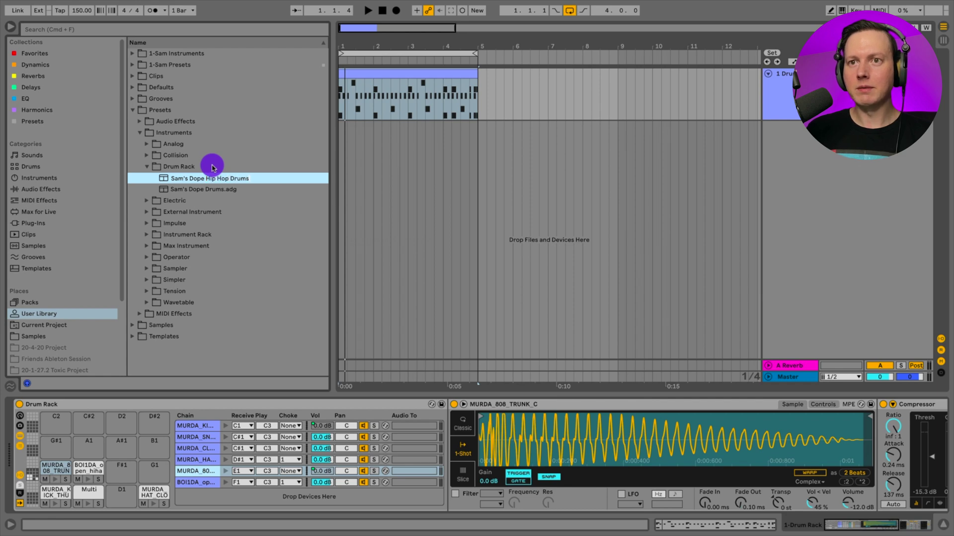
key("Return")
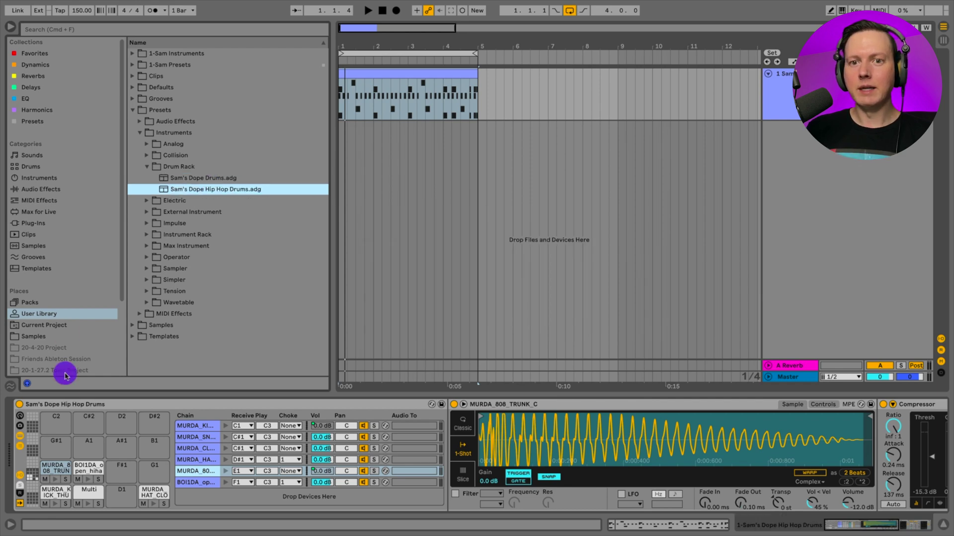
left_click(63, 404)
key("Delete")
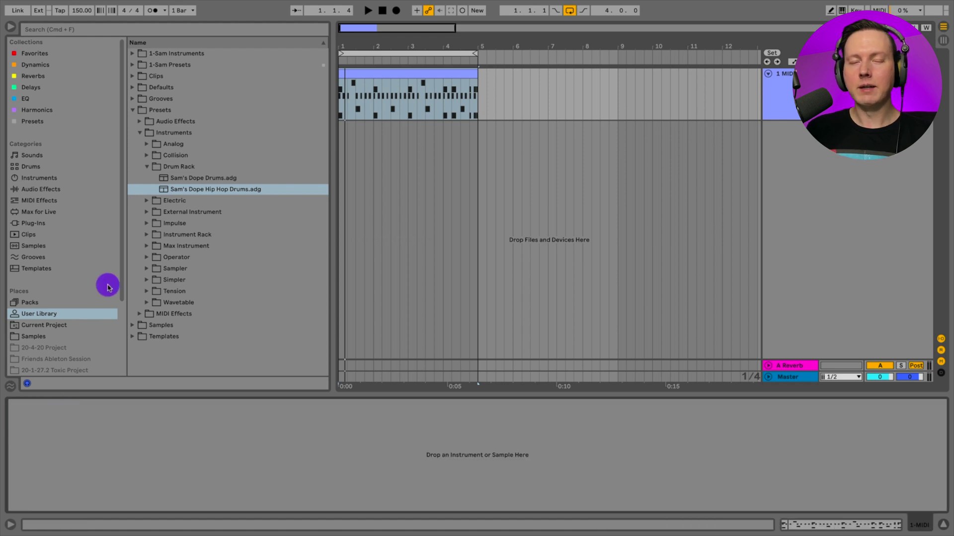
Load the saved hip hop drums .adg preset from the User Library onto the empty MIDI track.
mouse_move(173, 195)
left_mouse_down()
mouse_move(176, 228)
mouse_move(124, 439)
mouse_move(142, 440)
left_mouse_up()
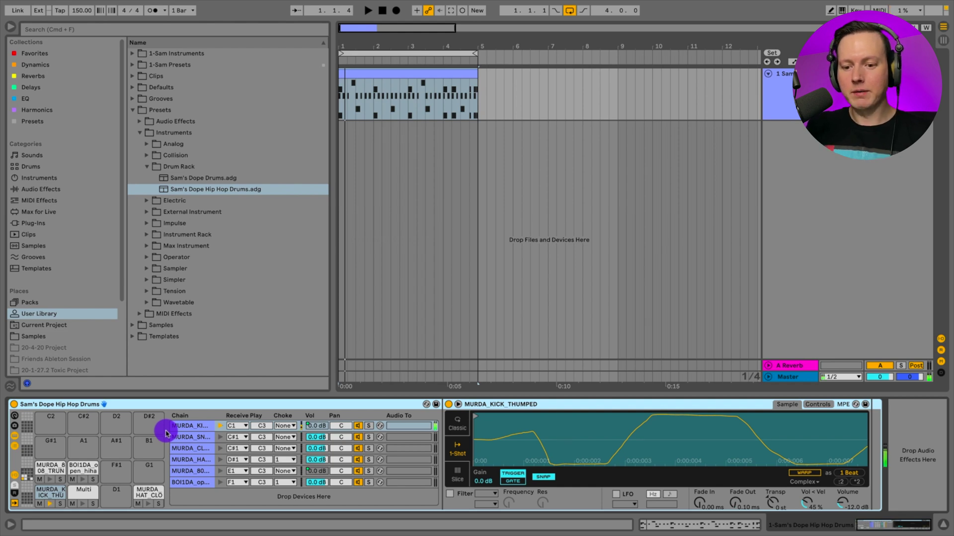